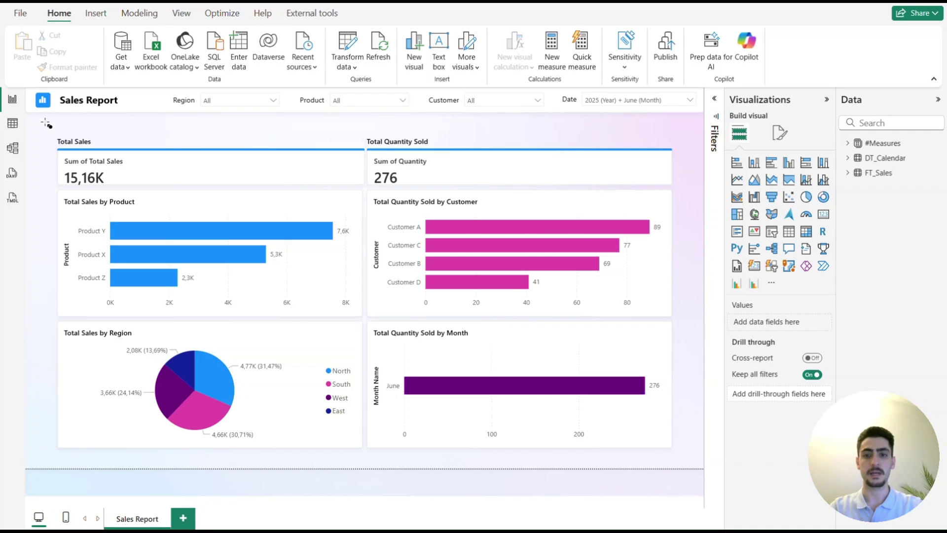
pyautogui.moveTo(47, 127); pyautogui.dragTo(693, 462)
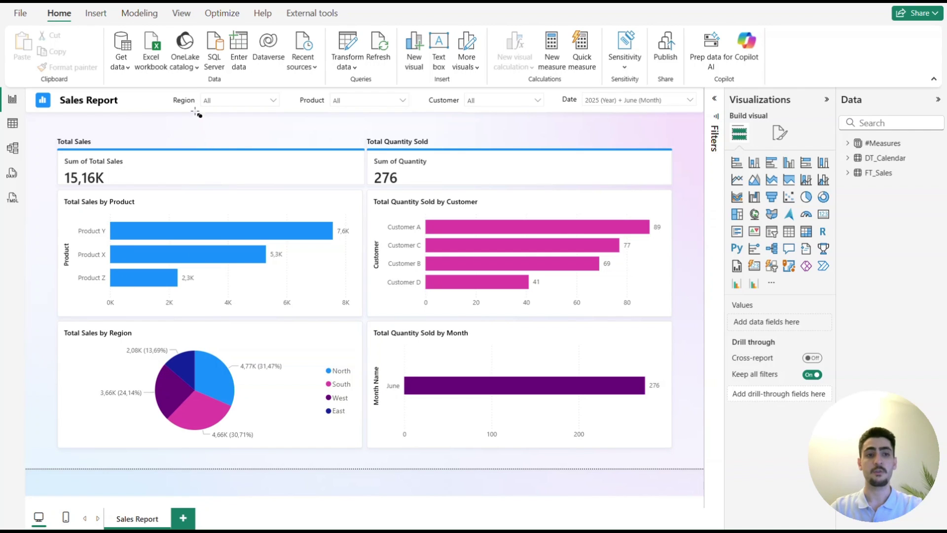
pyautogui.moveTo(164, 88)
pyautogui.mouseDown()
pyautogui.moveTo(389, 123)
pyautogui.moveTo(708, 116)
pyautogui.mouseUp()
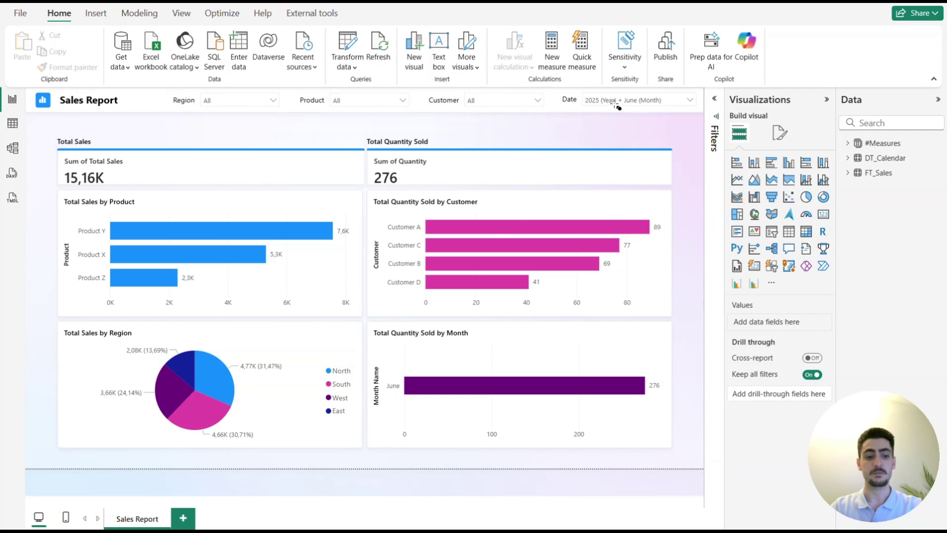
# - Examine the years and months offered in the report's Date slicer, expanding 2024 and 2025, without changing the selection
pyautogui.click(647, 99)
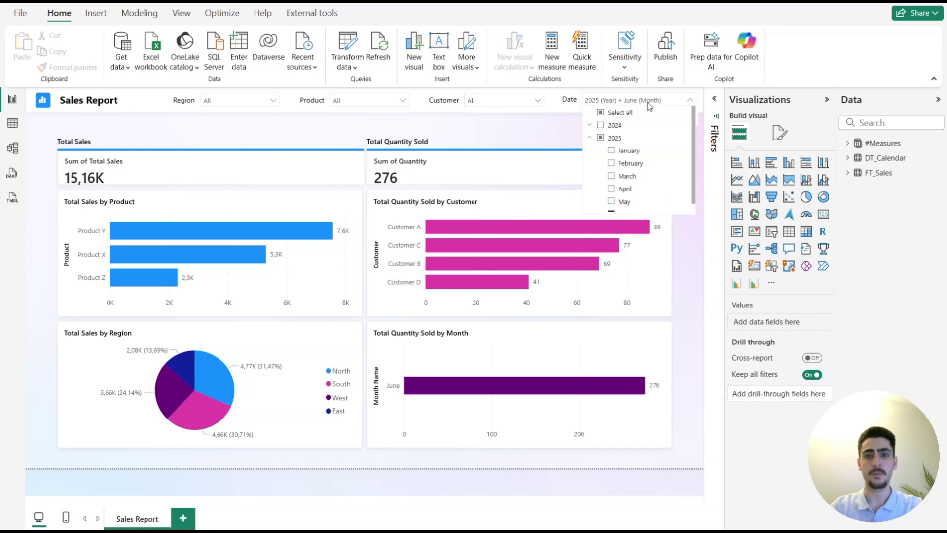
pyautogui.click(591, 138)
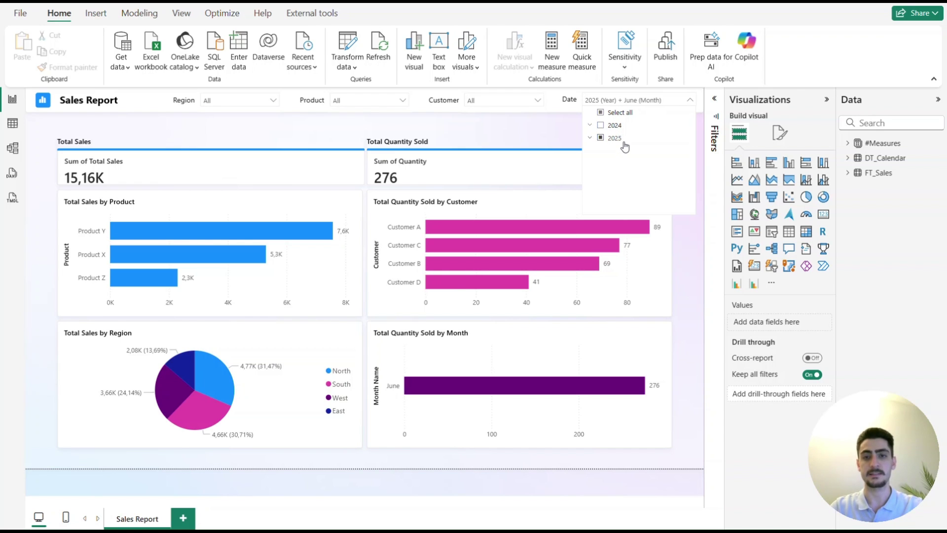
pyautogui.click(590, 138)
pyautogui.scroll(-1, 622, 171)
pyautogui.scroll(1, 621, 158)
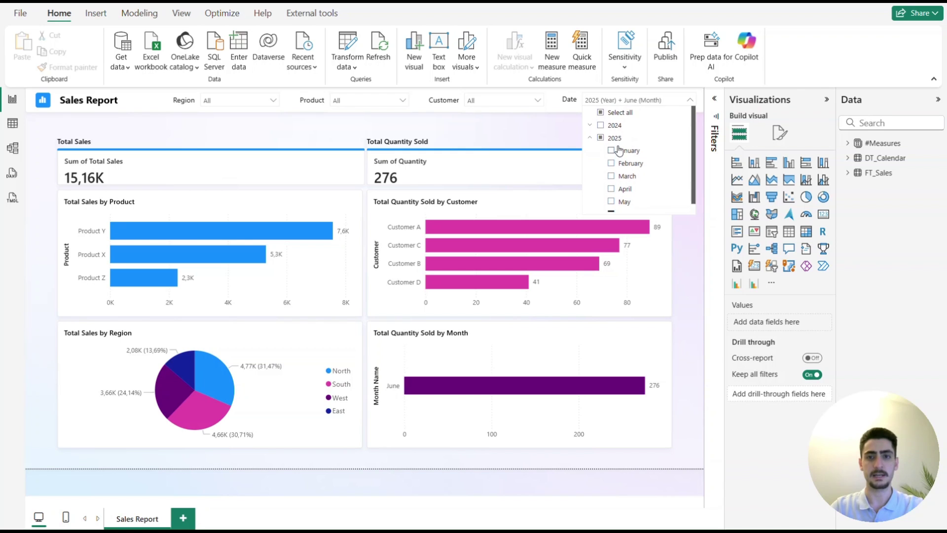
pyautogui.click(591, 126)
pyautogui.scroll(-3, 626, 172)
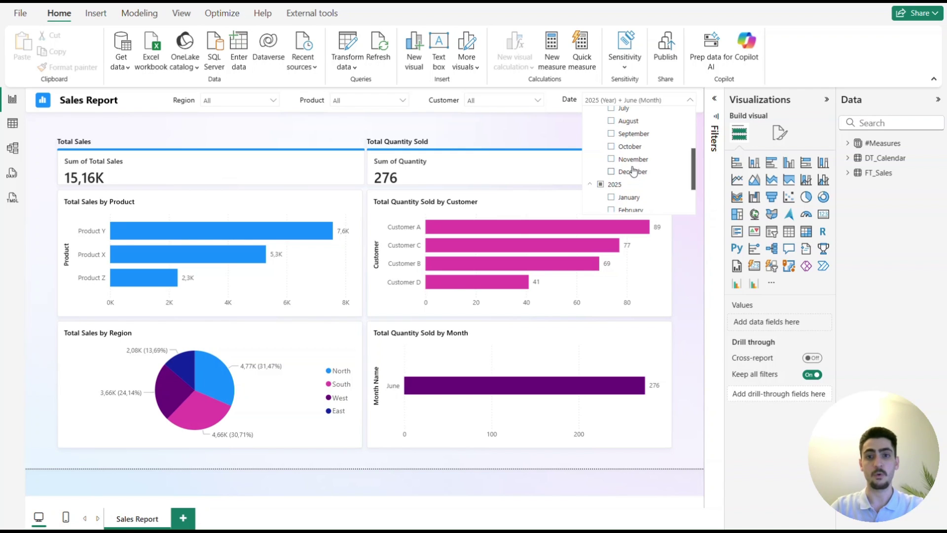
pyautogui.scroll(3, 647, 174)
pyautogui.scroll(-3, 646, 168)
pyautogui.scroll(-2, 643, 163)
pyautogui.scroll(-1, 642, 161)
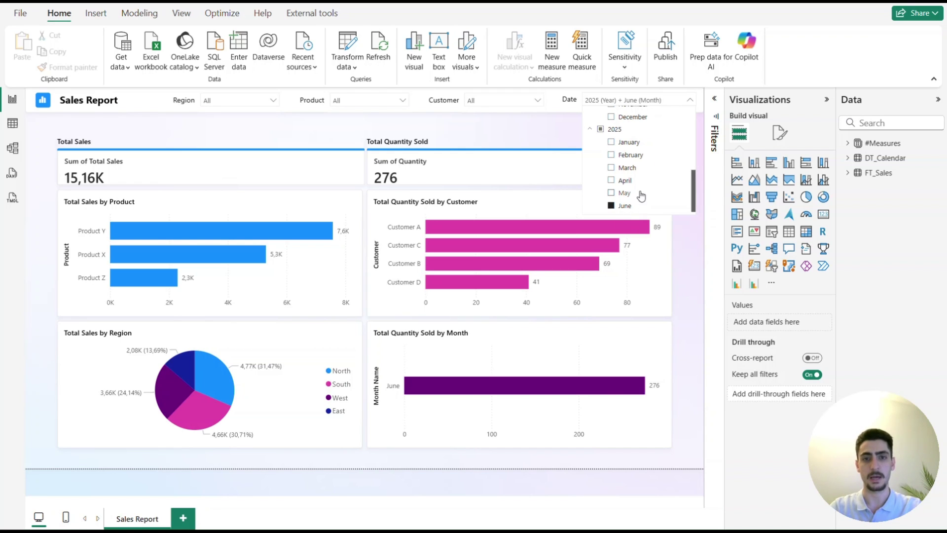
pyautogui.click(537, 134)
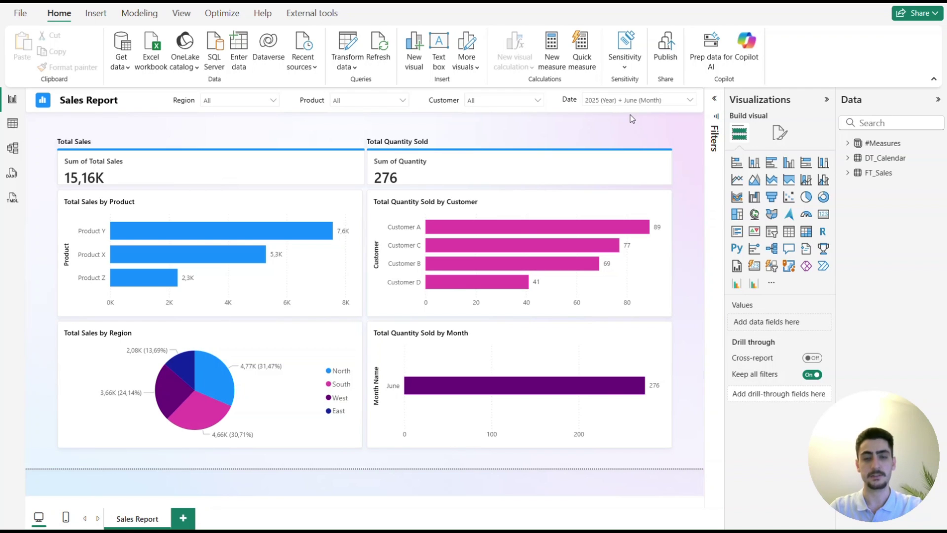
pyautogui.click(631, 101)
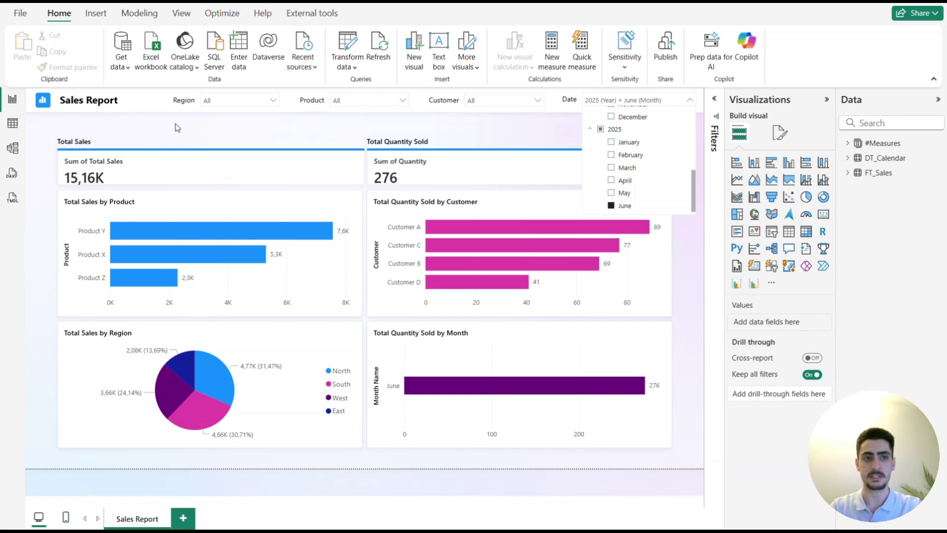
pyautogui.click(520, 134)
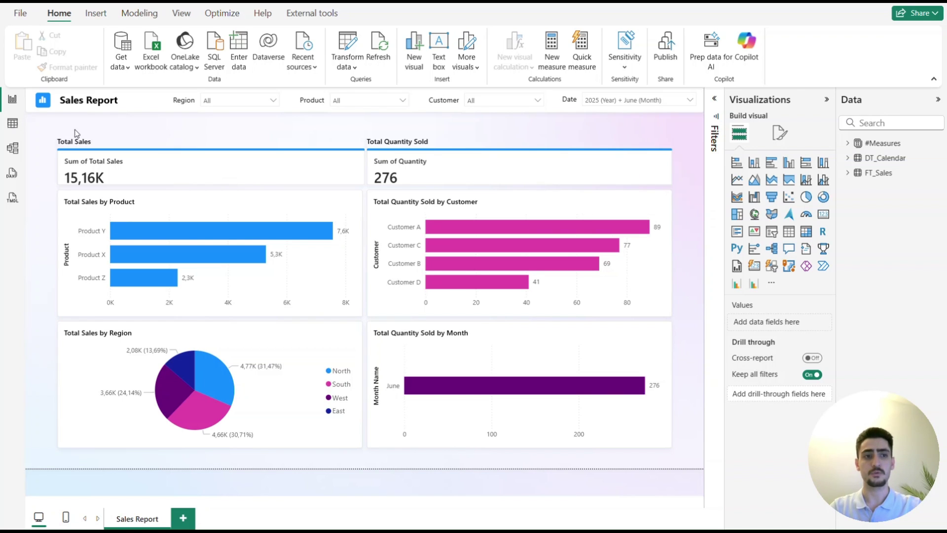
# - Switch to the table data, collapse the field lists of all tables and display the FT_Sales table
pyautogui.click(13, 123)
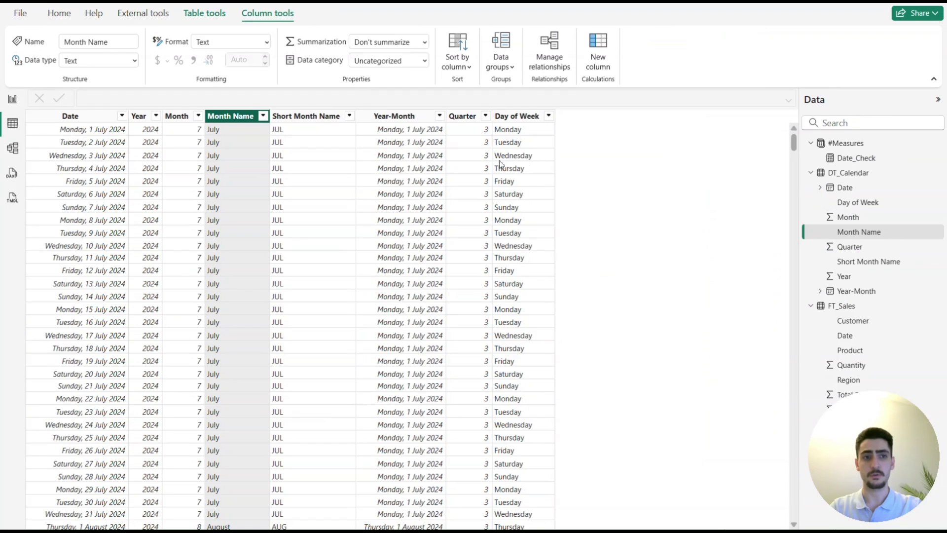
pyautogui.click(812, 173)
pyautogui.click(812, 144)
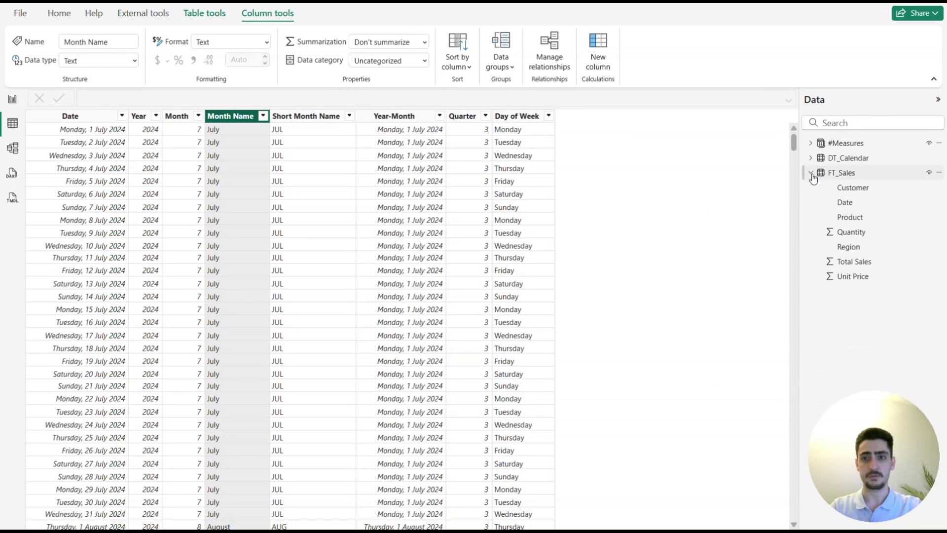
pyautogui.click(814, 172)
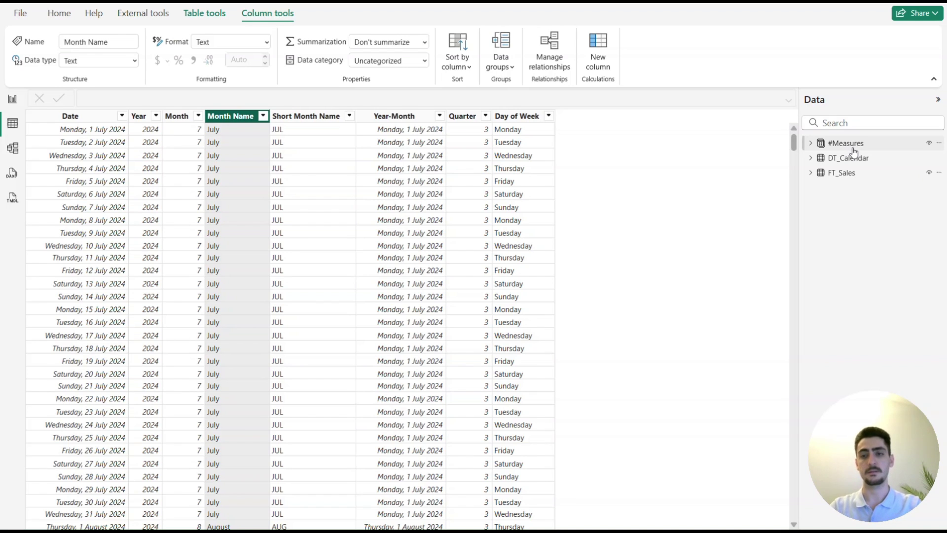
pyautogui.click(854, 180)
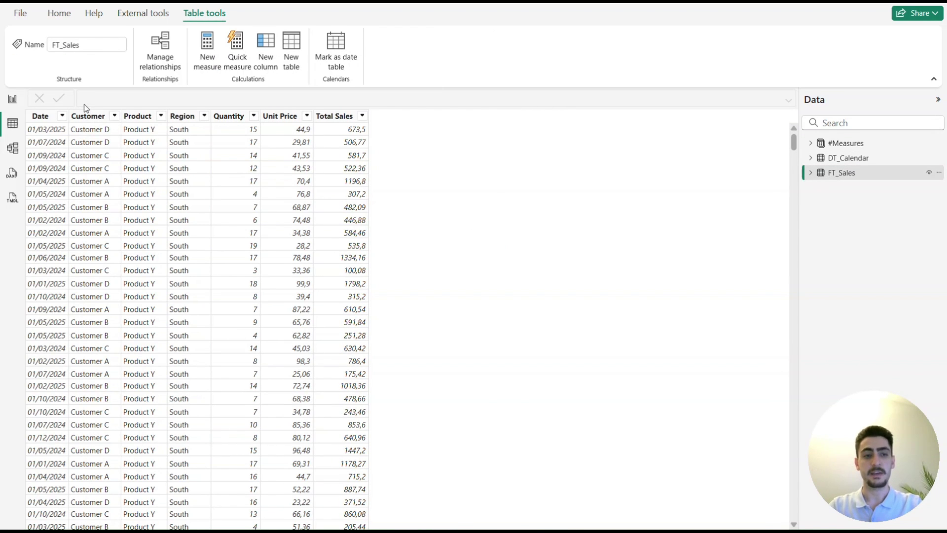
# - Examine the distinct values of the Date column in FT_Sales without applying a filter
pyautogui.moveTo(66, 100)
pyautogui.mouseDown()
pyautogui.moveTo(187, 179)
pyautogui.moveTo(219, 167)
pyautogui.moveTo(215, 154)
pyautogui.mouseUp()
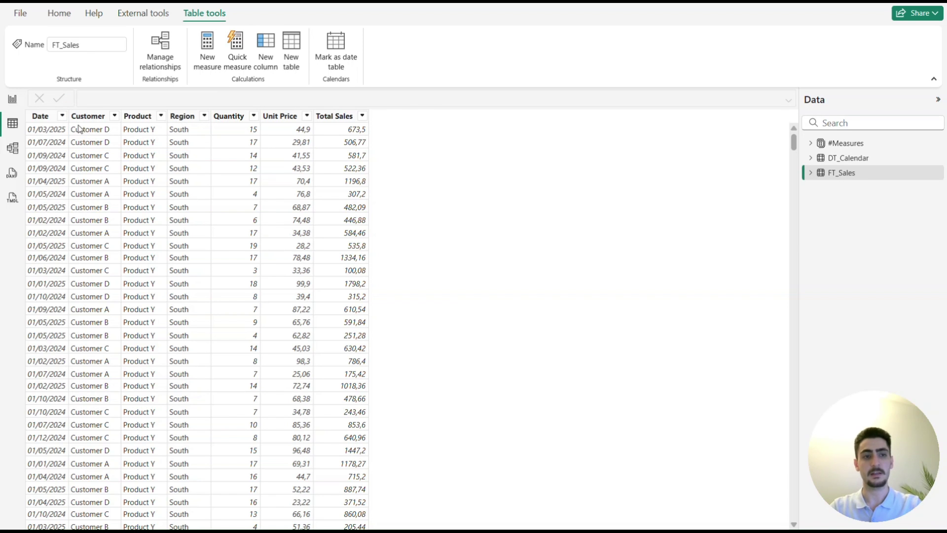
pyautogui.click(62, 116)
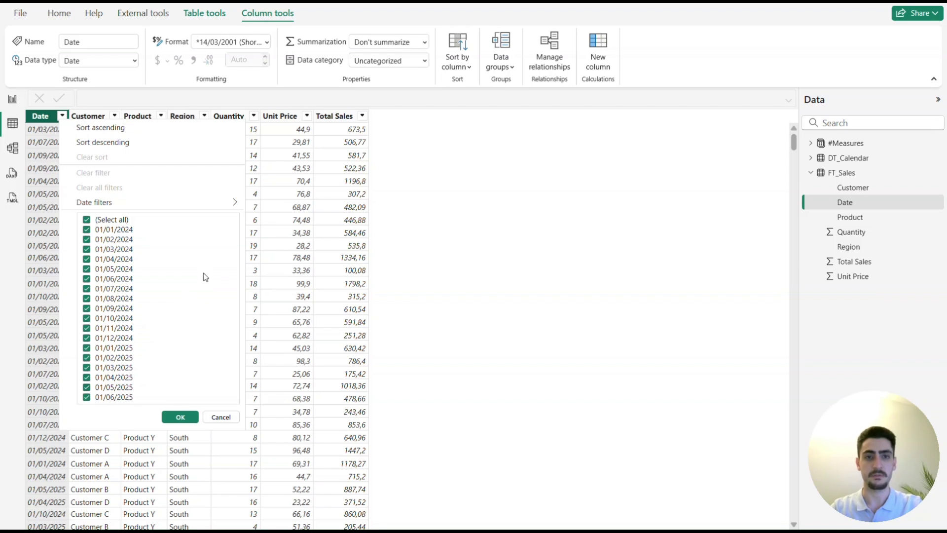
pyautogui.click(473, 269)
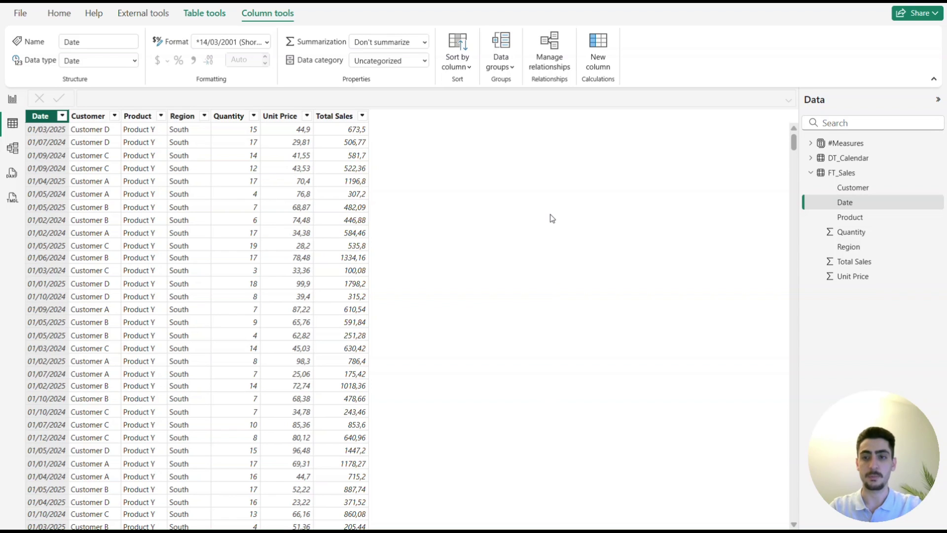
# - Examine the full range of Date values in the DT_Calendar table without filtering, and collapse its field list
pyautogui.click(859, 158)
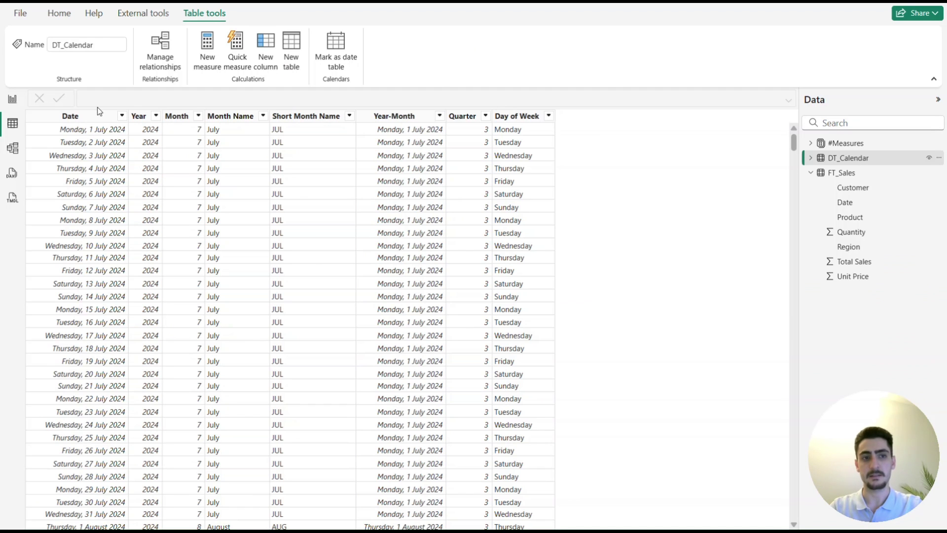
pyautogui.click(122, 116)
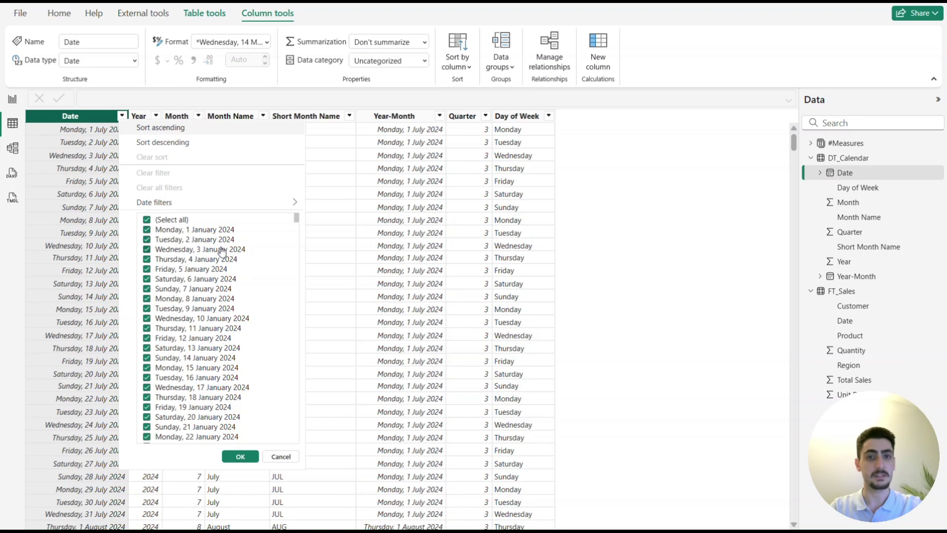
pyautogui.moveTo(296, 217); pyautogui.dragTo(297, 434)
pyautogui.click(281, 457)
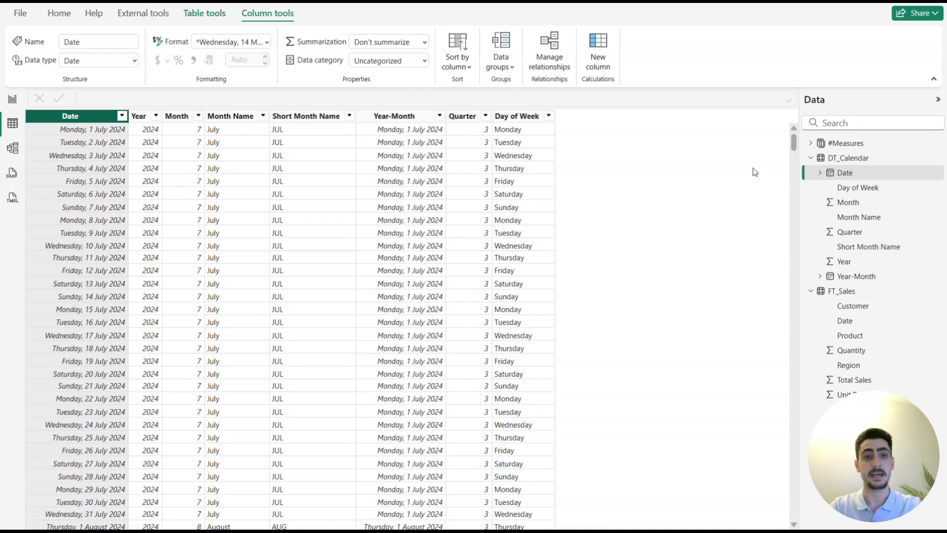
pyautogui.click(812, 157)
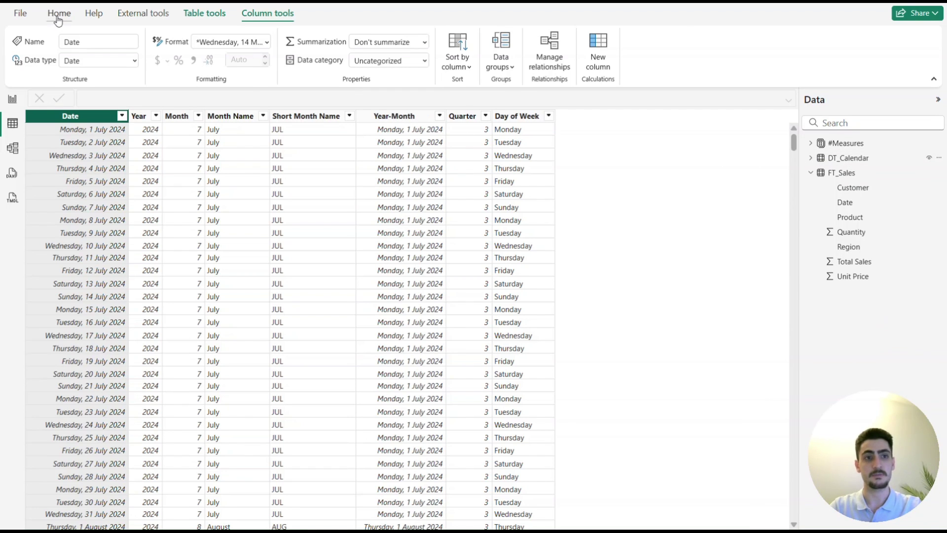
# - Start a new calculated table named DT_Reporting Month
pyautogui.click(59, 15)
pyautogui.click(524, 56)
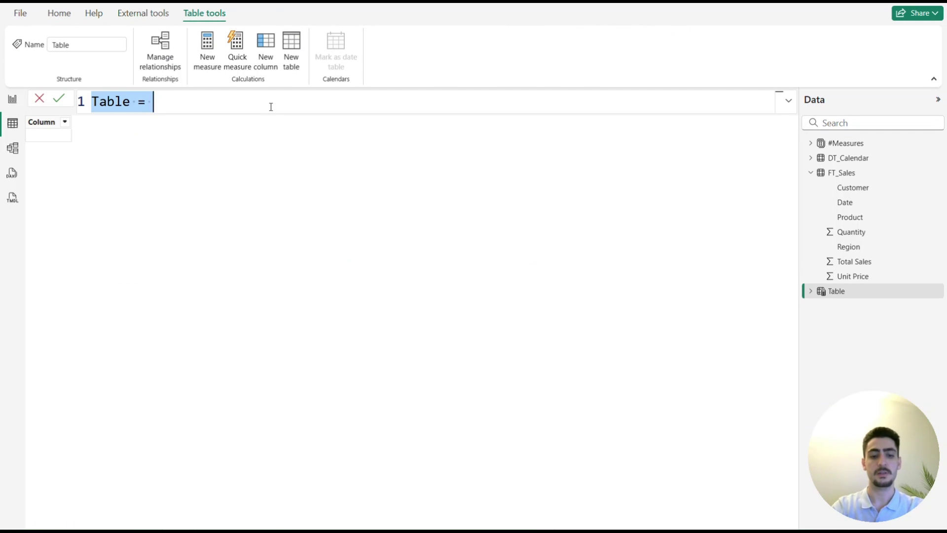
pyautogui.write('DT_Re')
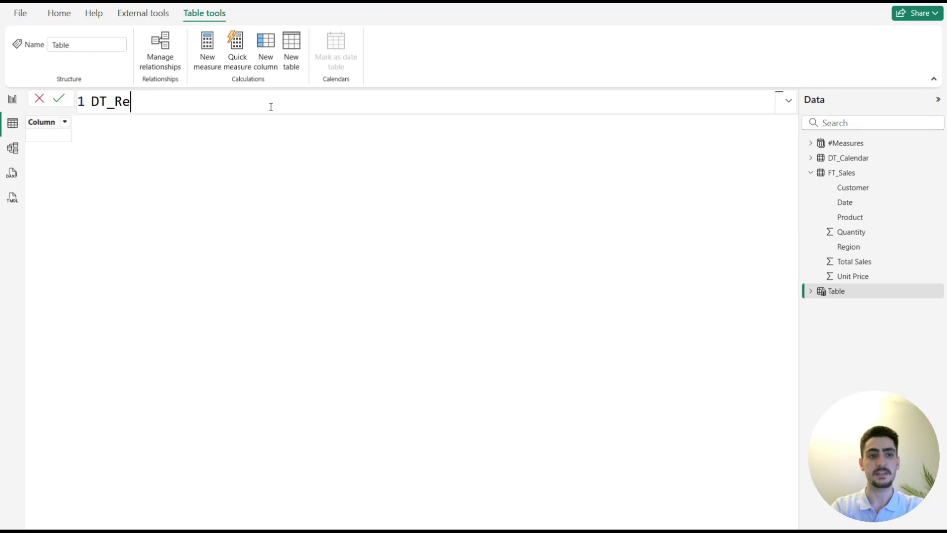
pyautogui.write('porting M')
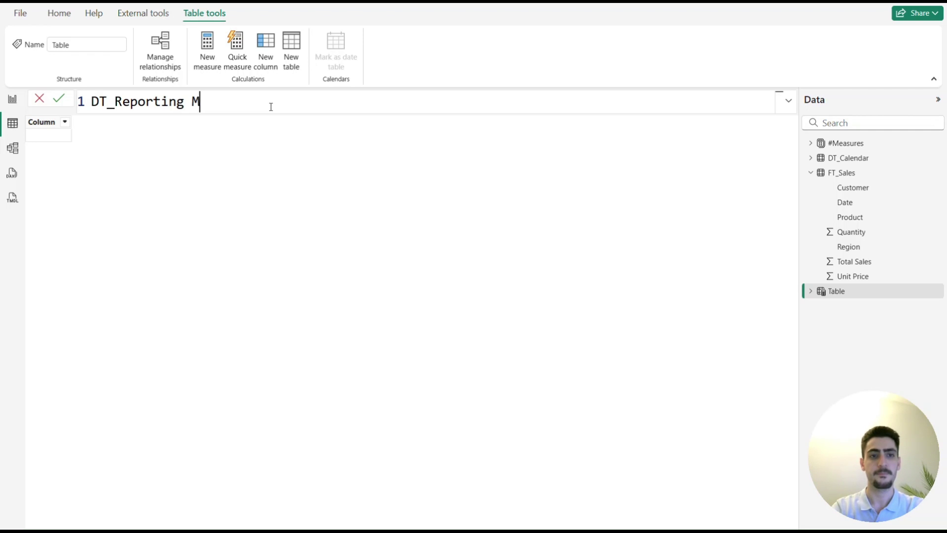
pyautogui.write('onth = ')
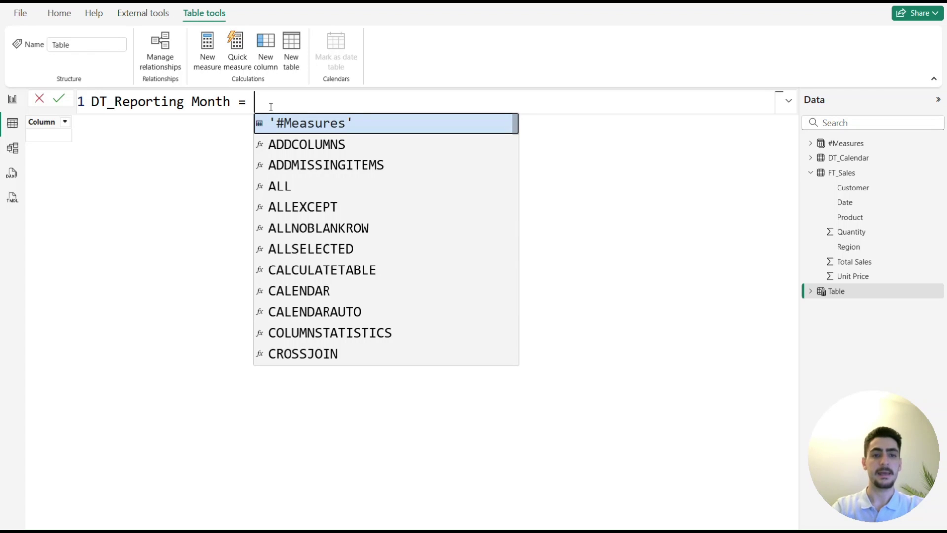
# - Define the DT_Reporting Month table with the formula LASTDATE ( FT_Sales[Date] ) and commit it
pyautogui.write('last')
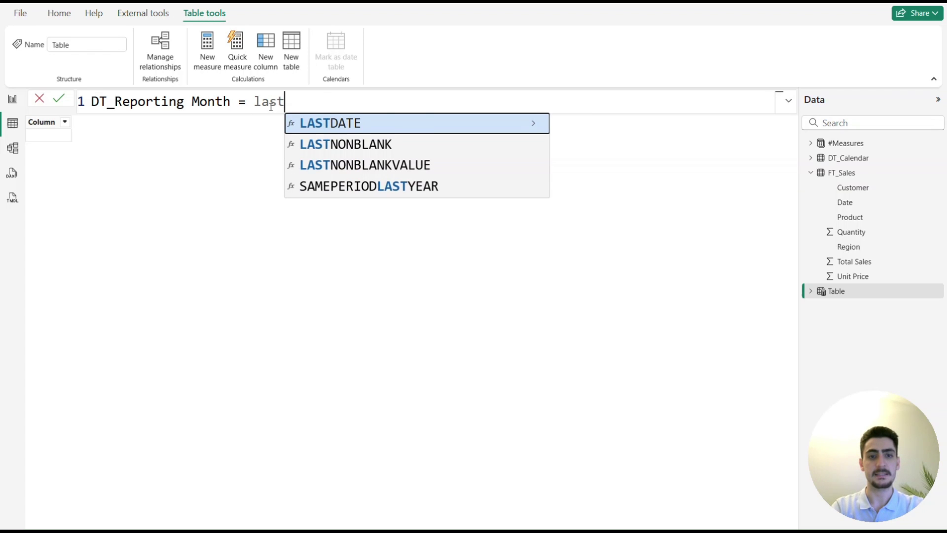
pyautogui.press('Tab')
pyautogui.press('BackSpace')
pyautogui.write('( ')
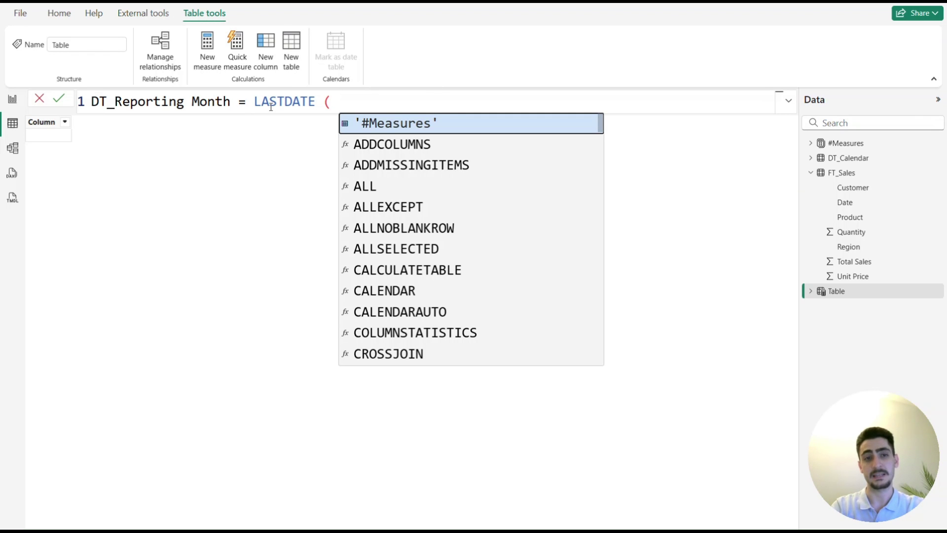
pyautogui.write('date')
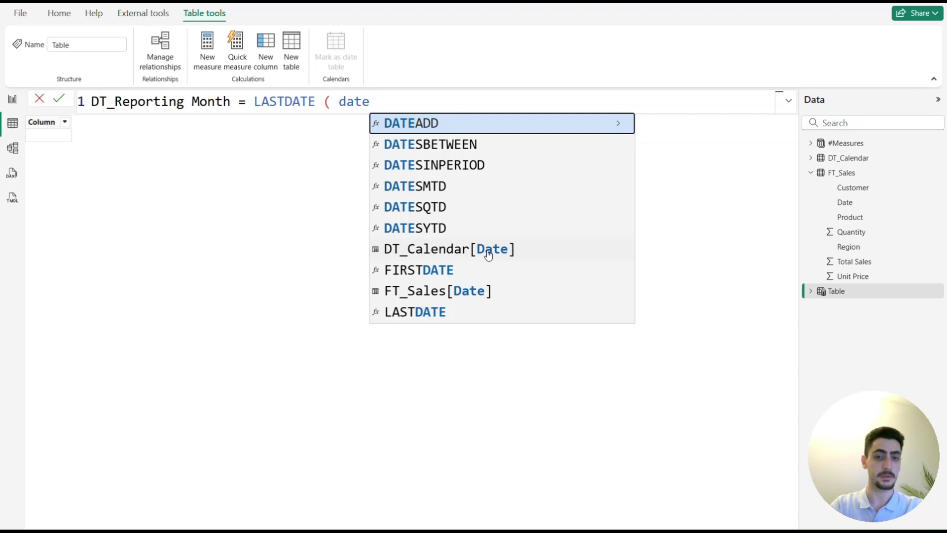
pyautogui.click(444, 296)
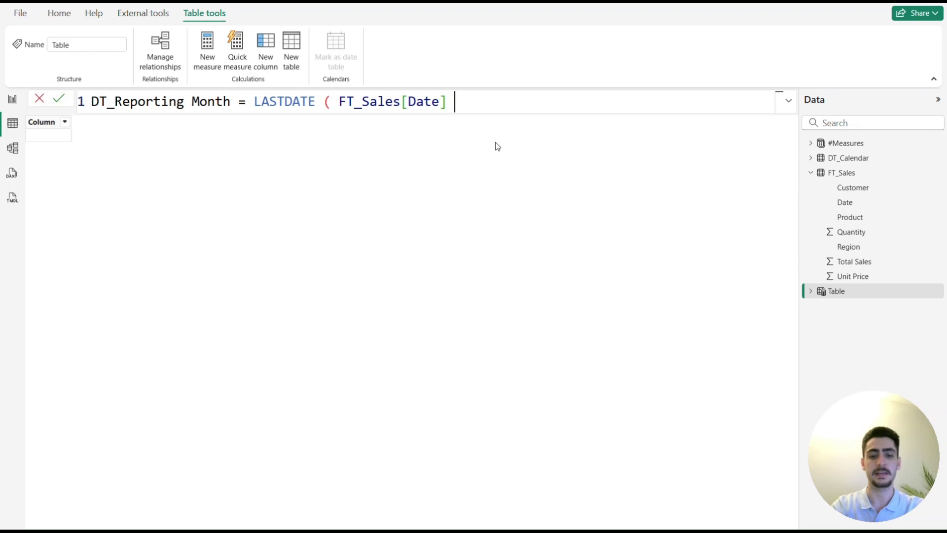
pyautogui.write(')')
pyautogui.press('Return')
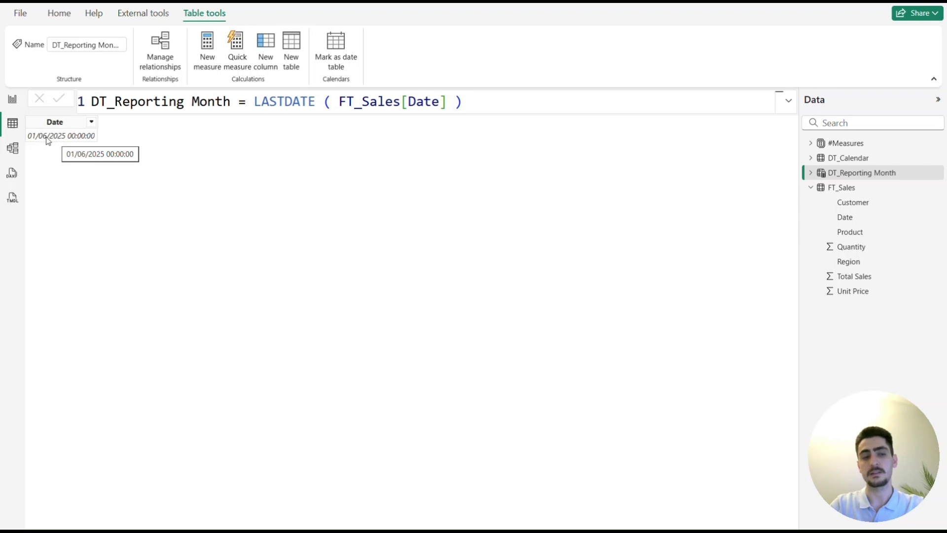
# - Format the Date column of DT_Reporting Month as Short Date (*14/03/2001)
pyautogui.click(54, 122)
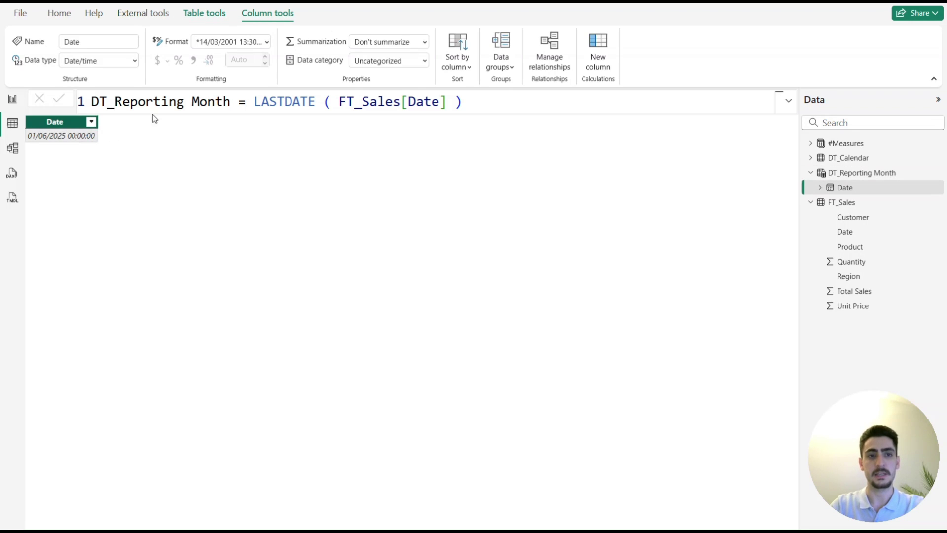
pyautogui.click(232, 42)
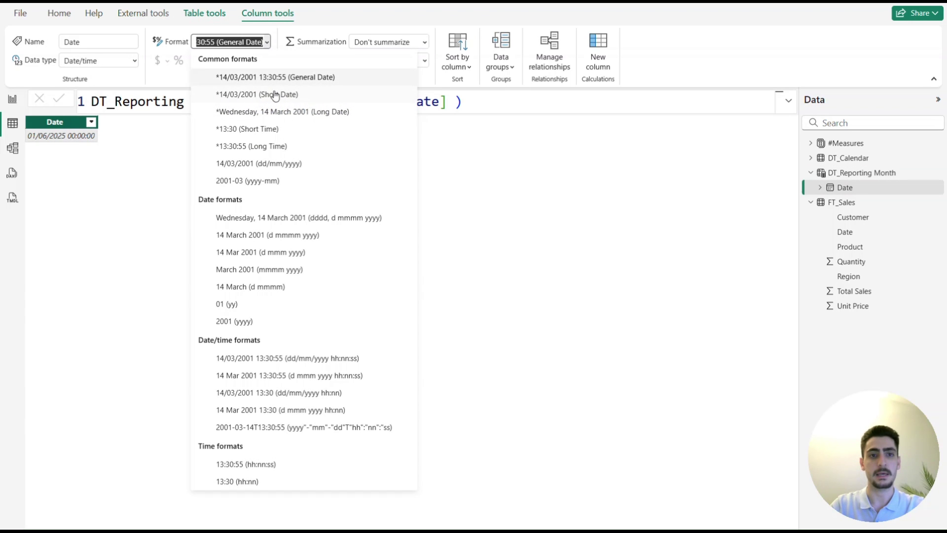
pyautogui.click(273, 93)
pyautogui.press('Down')
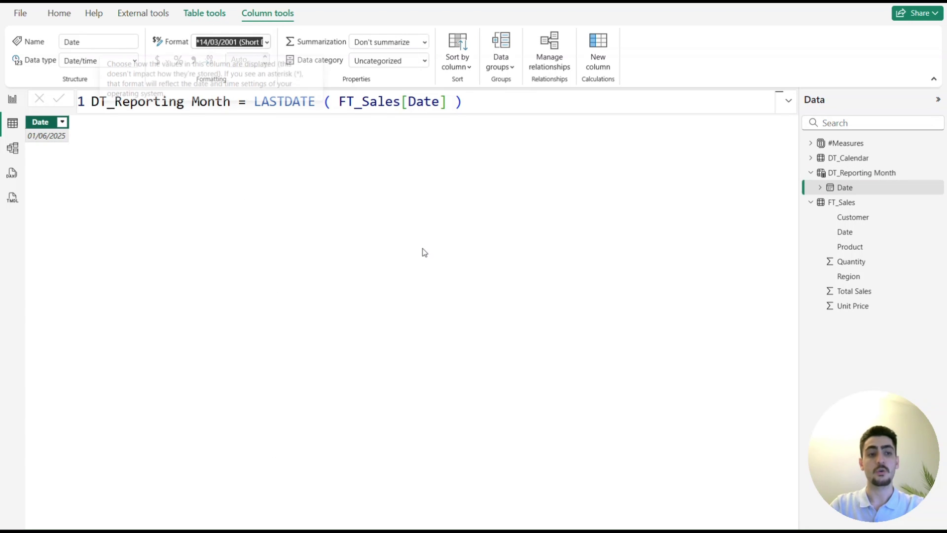
pyautogui.click(199, 222)
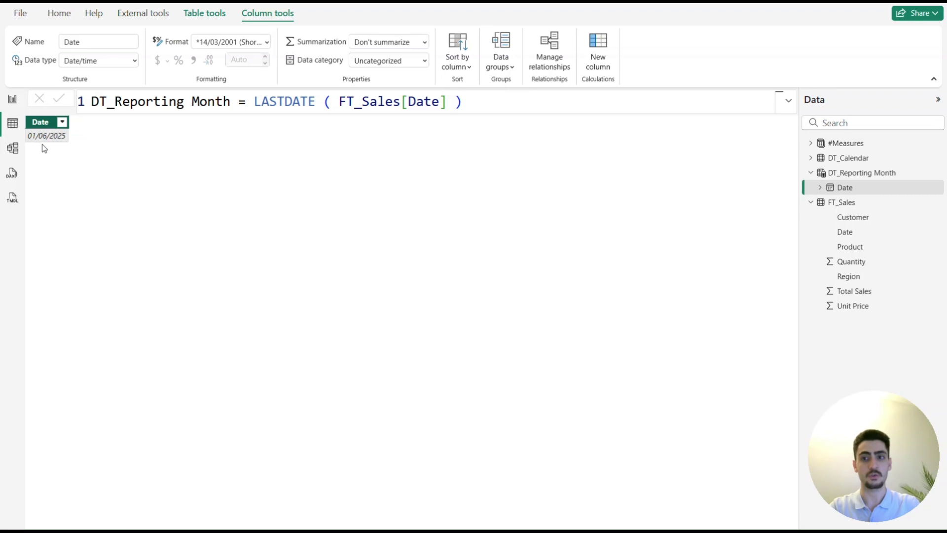
# - Start a new calculated column named New Month Name in the DT_Calendar table
pyautogui.click(845, 159)
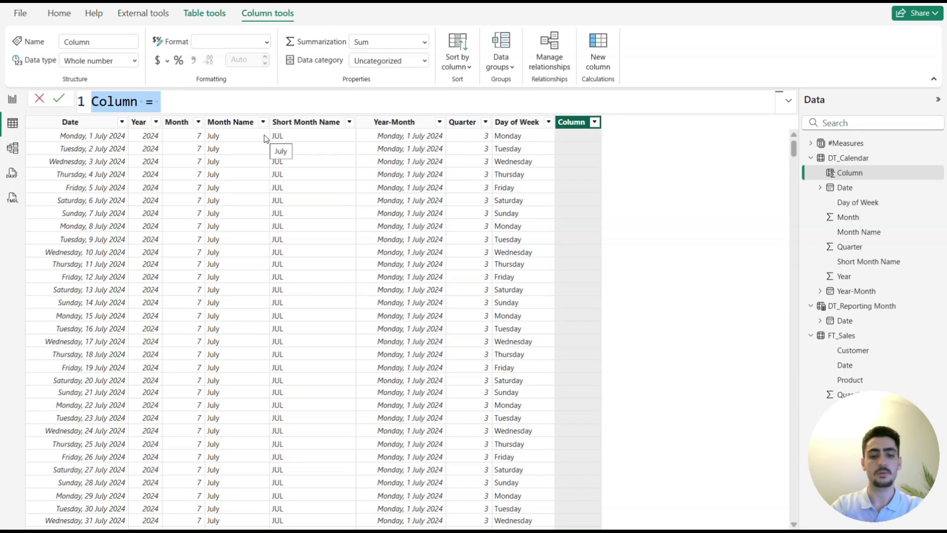
pyautogui.write('New Month Nae')
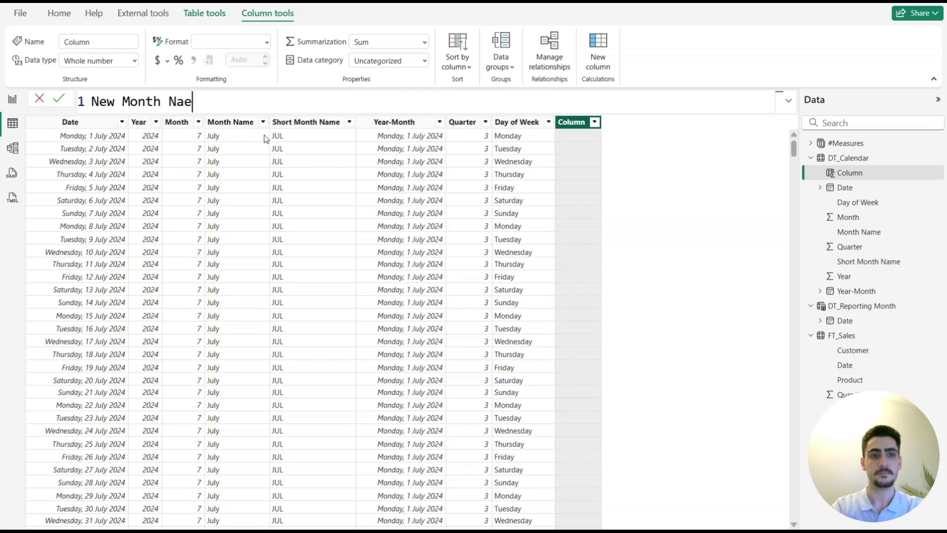
pyautogui.press('BackSpace')
pyautogui.write('me =')
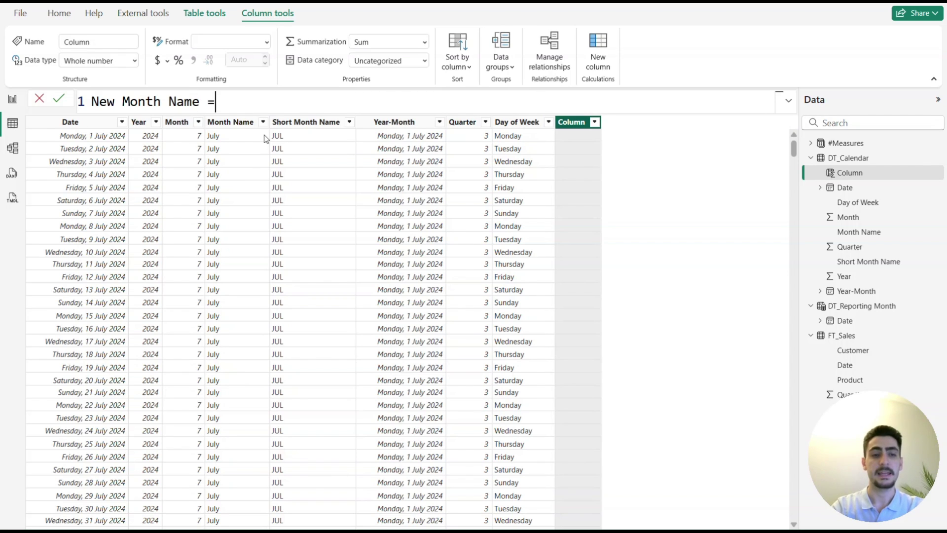
pyautogui.hotkey('shift', 'Return')
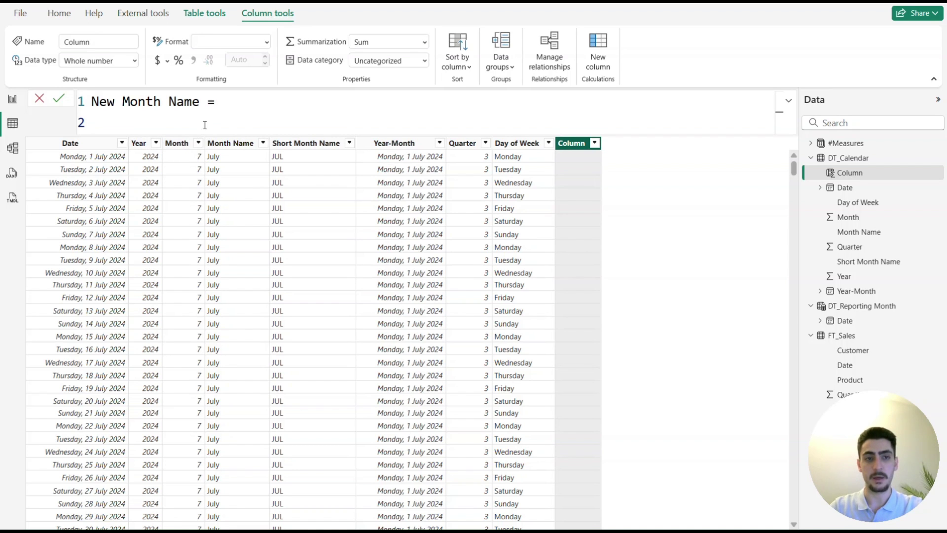
# - Declare the variable R_Date in the column formula as MAX ( 'DT_Reporting Month'[Date] )
pyautogui.write('VAR')
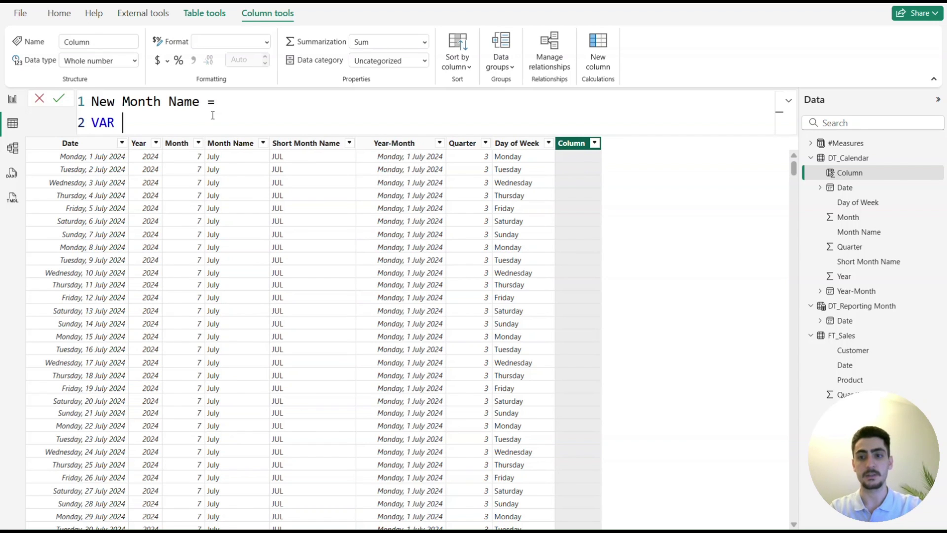
pyautogui.write(' R_Dat')
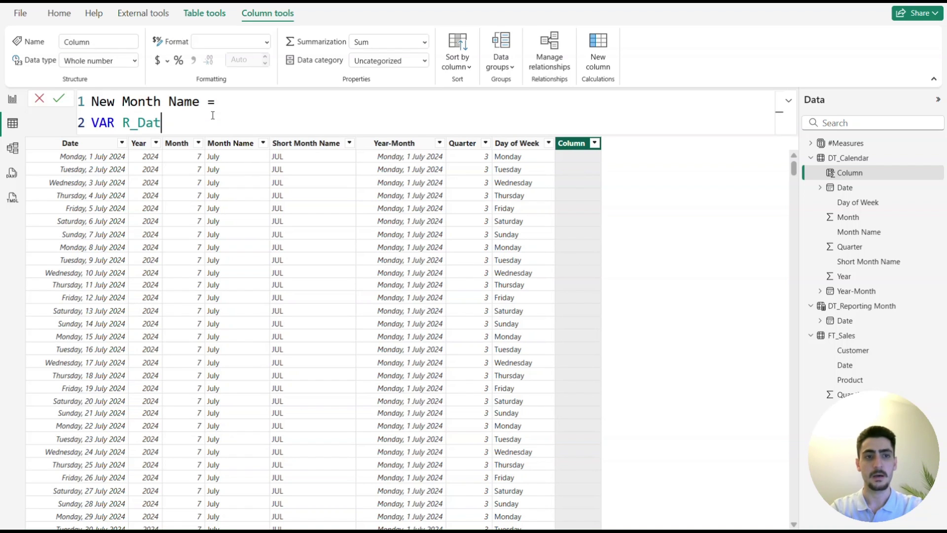
pyautogui.write('e = ')
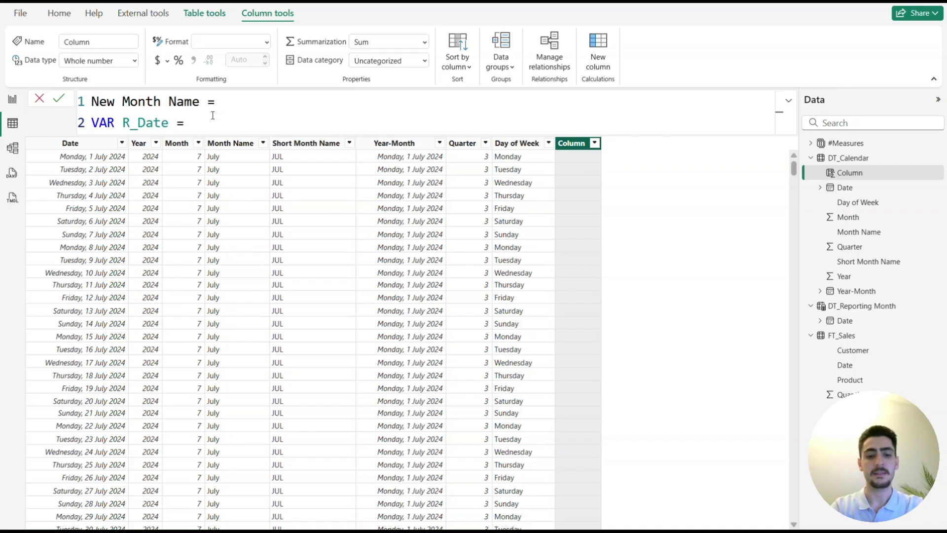
pyautogui.write('max(')
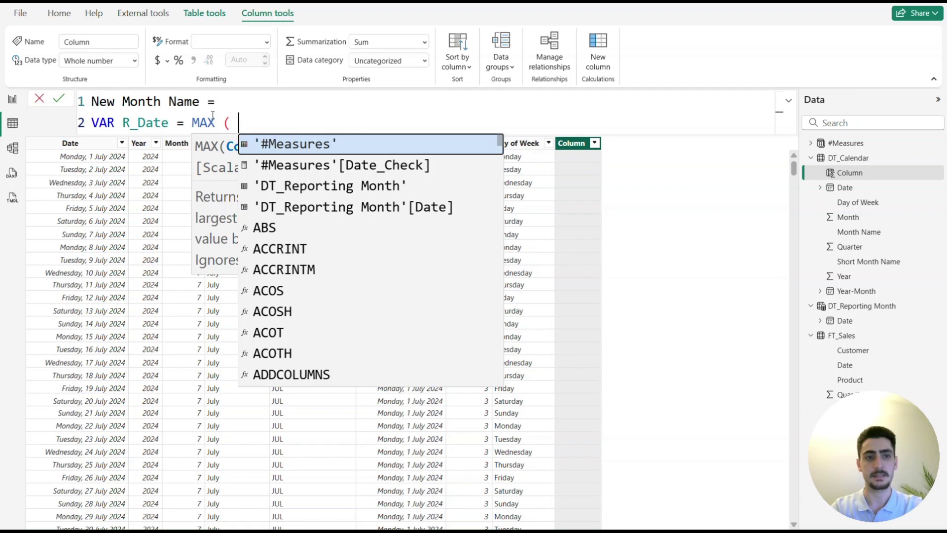
pyautogui.write('repo')
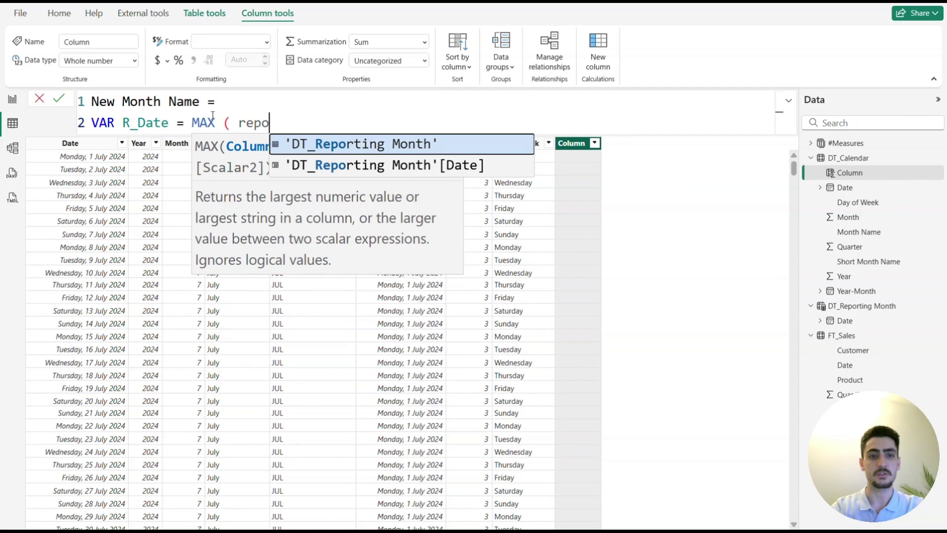
pyautogui.press('Down')
pyautogui.press('Tab')
pyautogui.write(']')
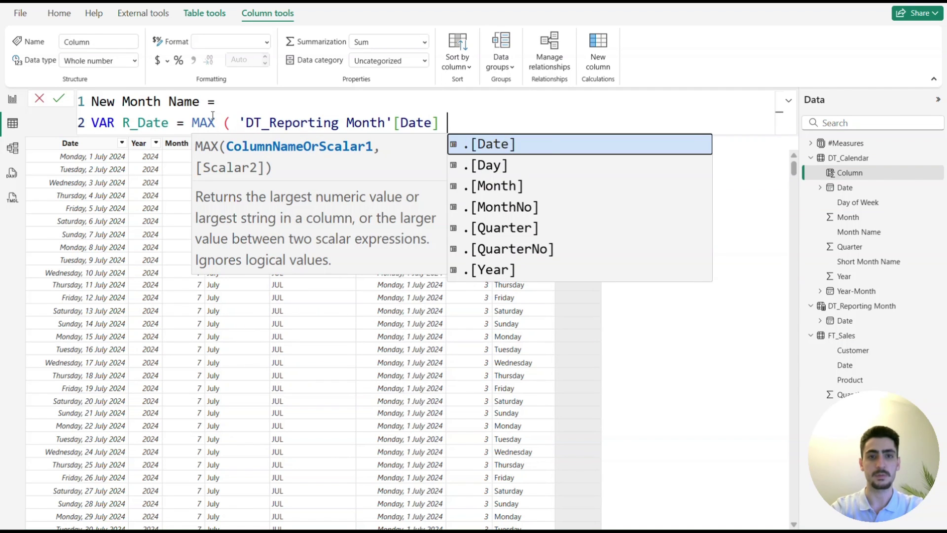
pyautogui.write(' )')
# - Add RETURN R_Date to the New Month Name formula and commit it
pyautogui.hotkey('shift', 'Return')
pyautogui.write('RE')
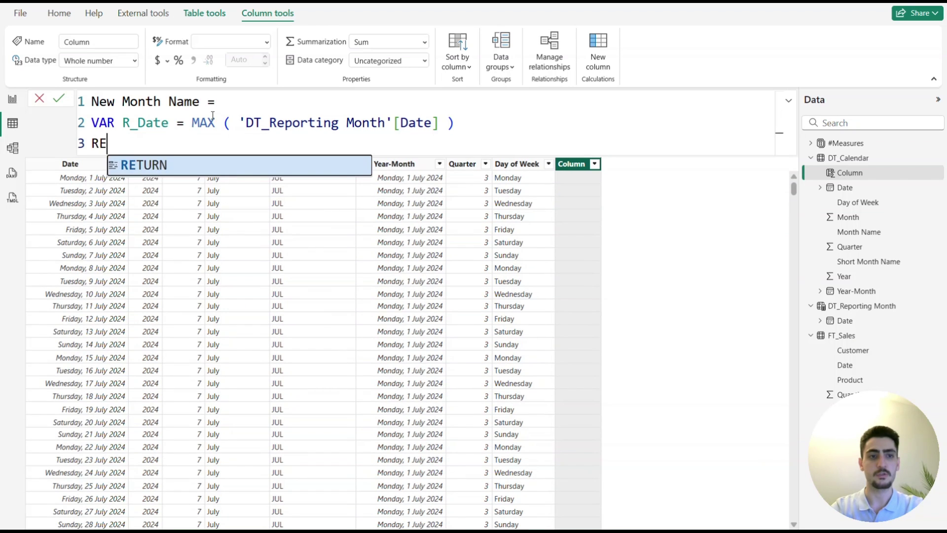
pyautogui.write('TURNre')
pyautogui.press('BackSpace')
pyautogui.write('_')
pyautogui.press('Tab')
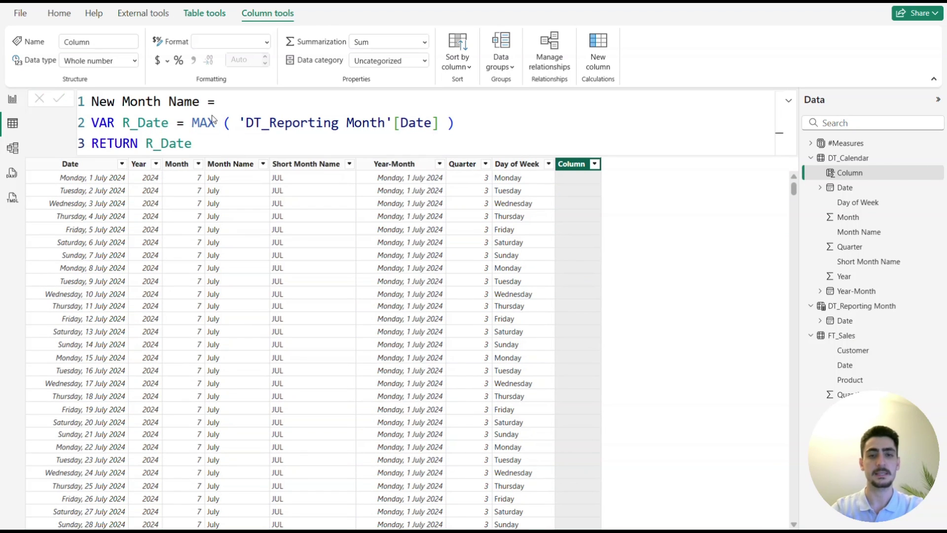
pyautogui.press('Return')
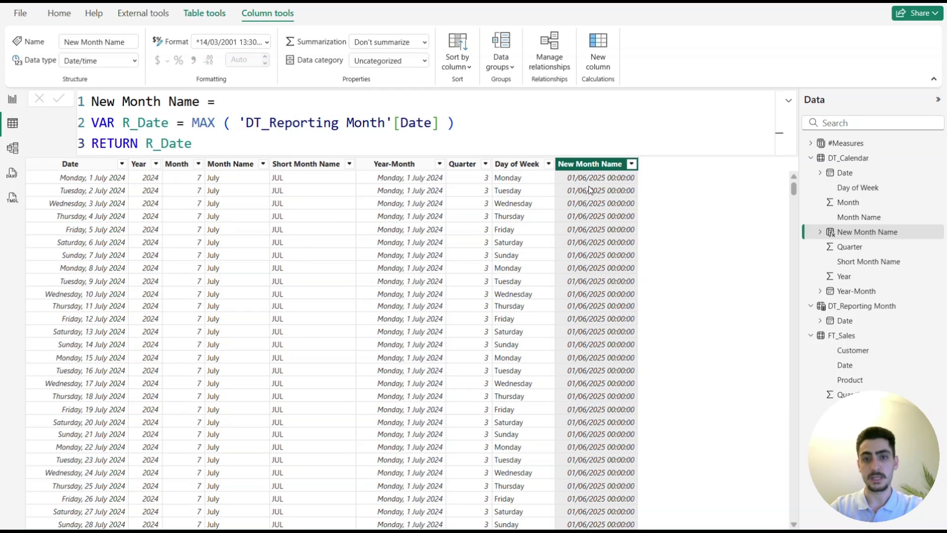
# - Insert the variable R_Month = MONTH ( R_Date ) between the R_Date line and the RETURN line
pyautogui.click(500, 122)
pyautogui.hotkey('shift', 'Return')
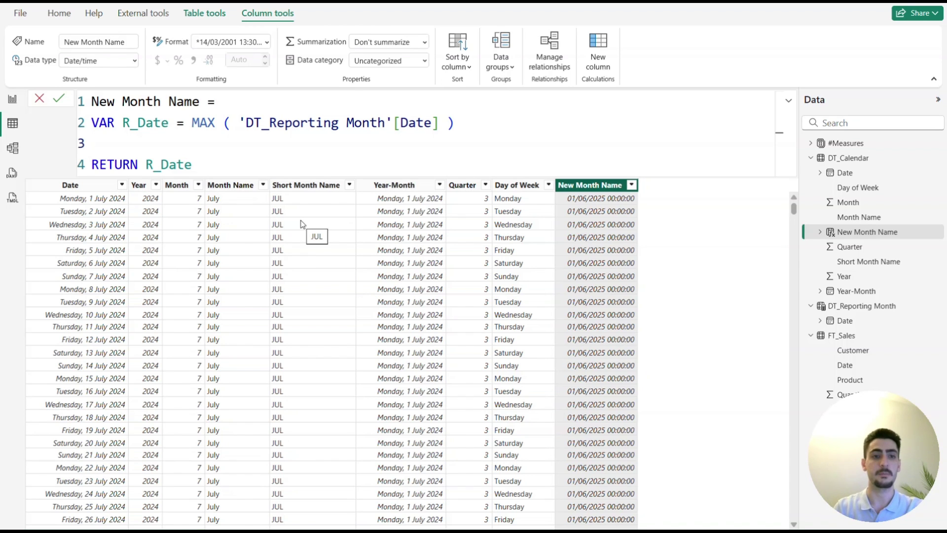
pyautogui.write('VAR ')
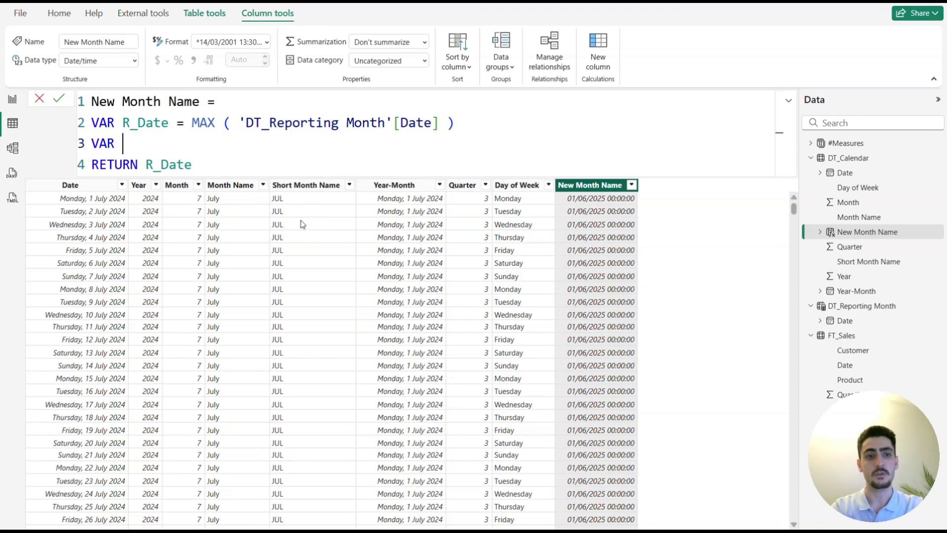
pyautogui.write('R_M')
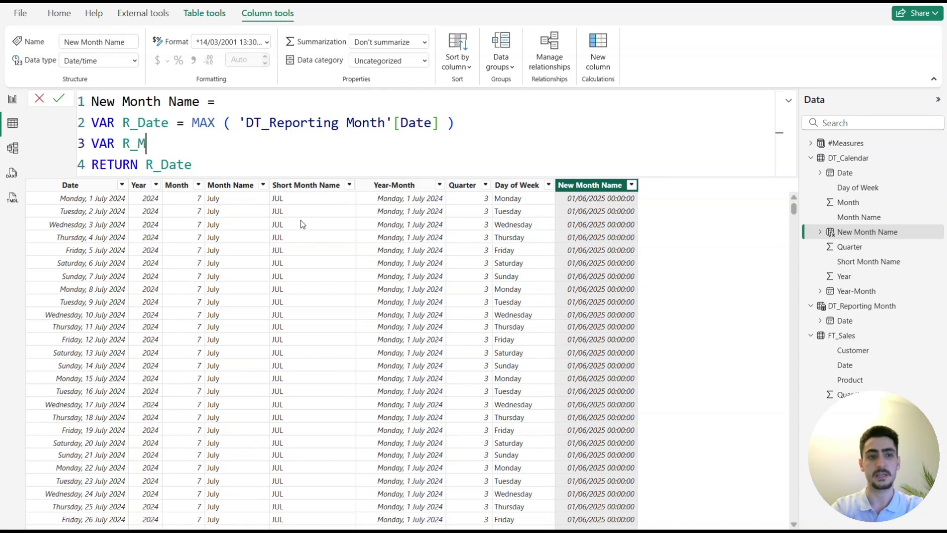
pyautogui.write('onth = ')
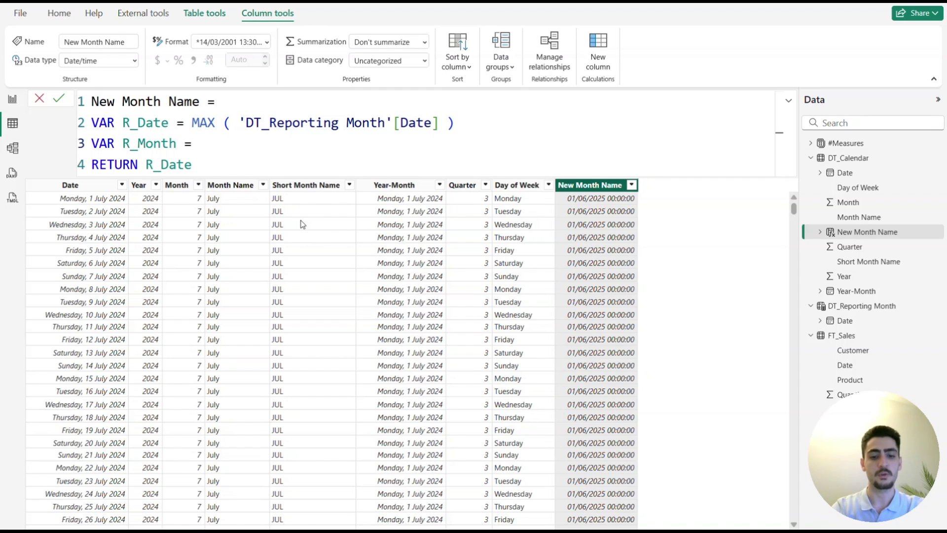
pyautogui.write('MONTH ( ')
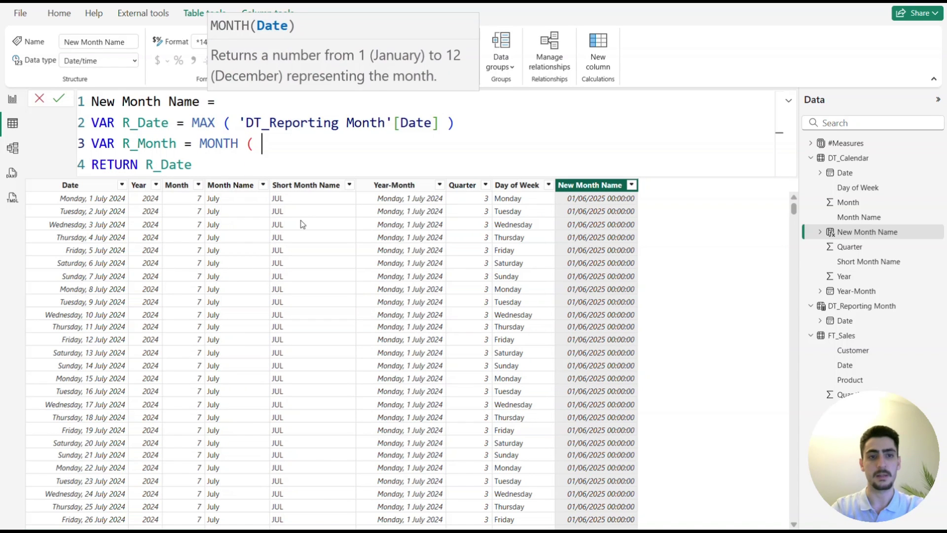
pyautogui.write('r_d')
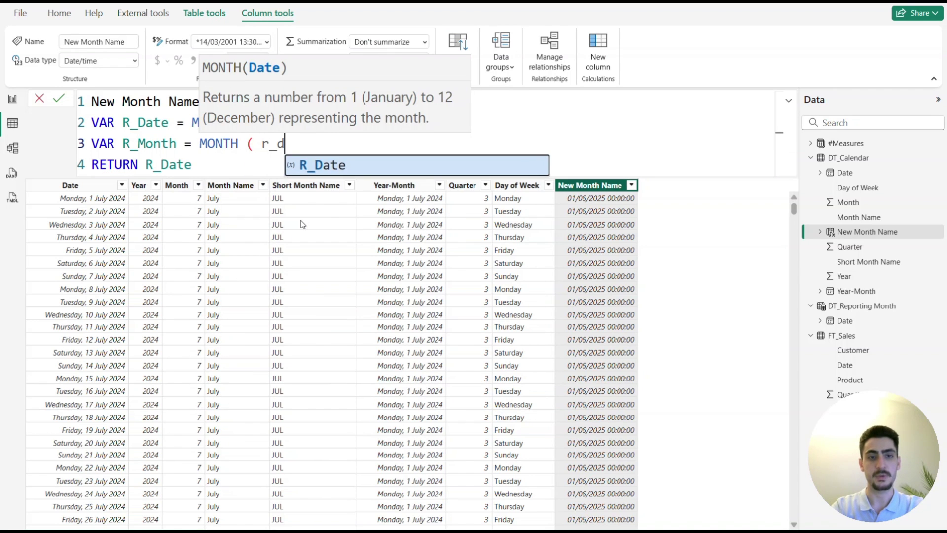
pyautogui.press('Tab')
pyautogui.write(')')
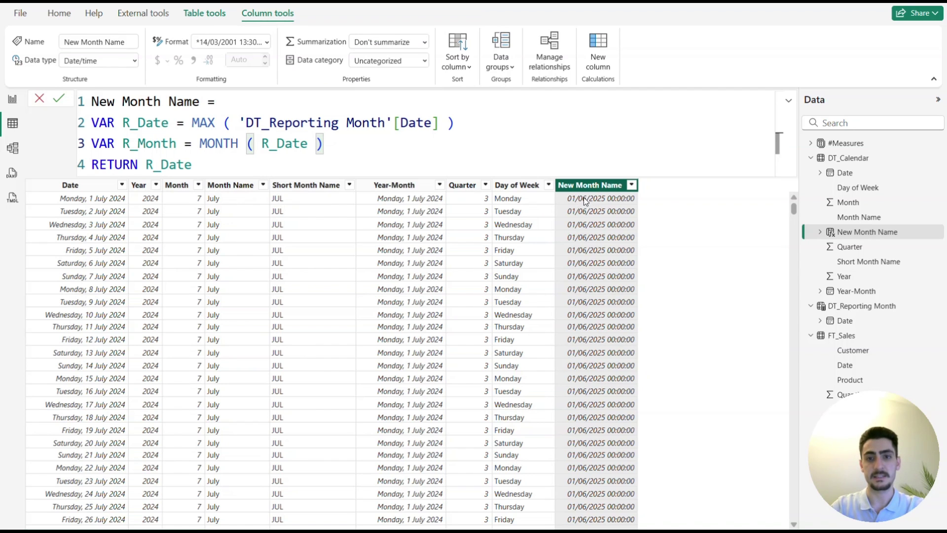
# - Add the variable R_Year = YEAR ( R_Date ) below the R_Month line
pyautogui.press('Return')
pyautogui.write('VAR R_Year = ')
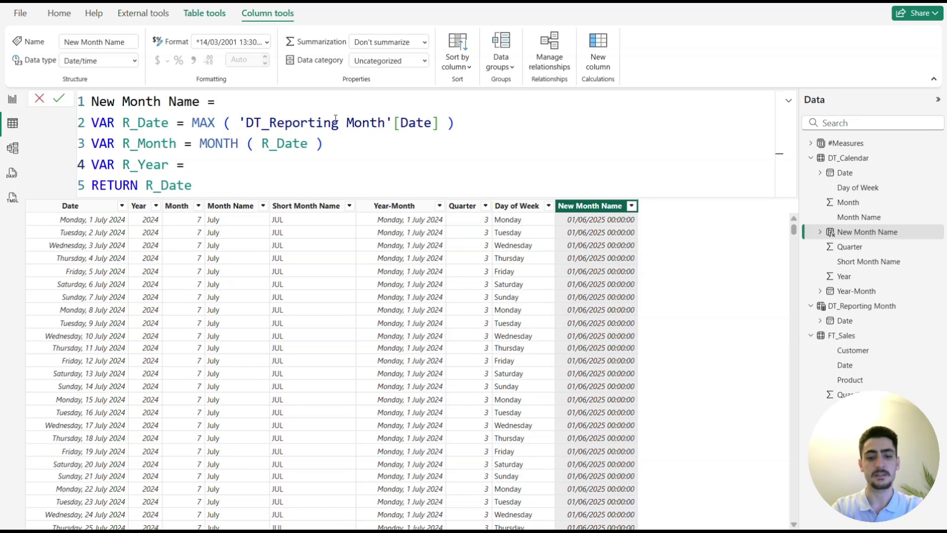
pyautogui.write('ye')
pyautogui.press('Tab')
pyautogui.write('(')
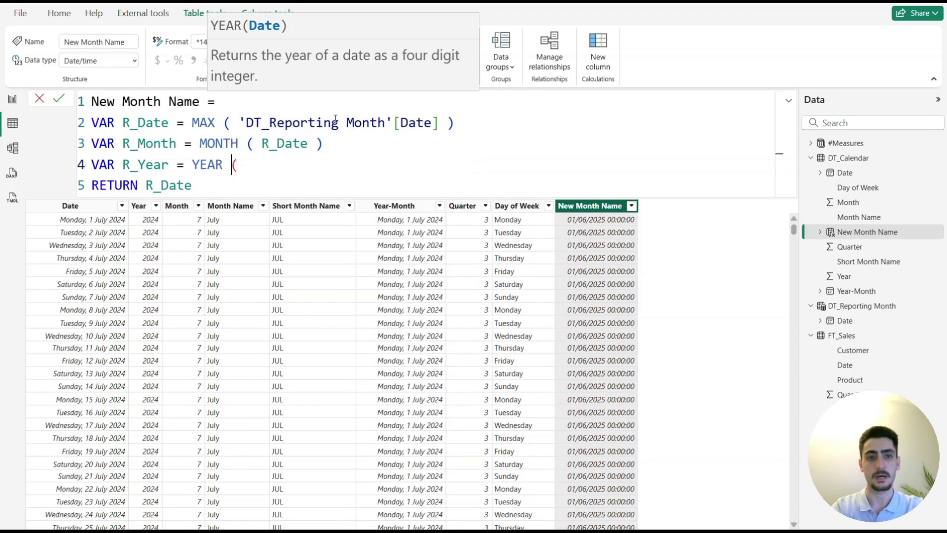
pyautogui.write(' r_da')
pyautogui.press('Tab')
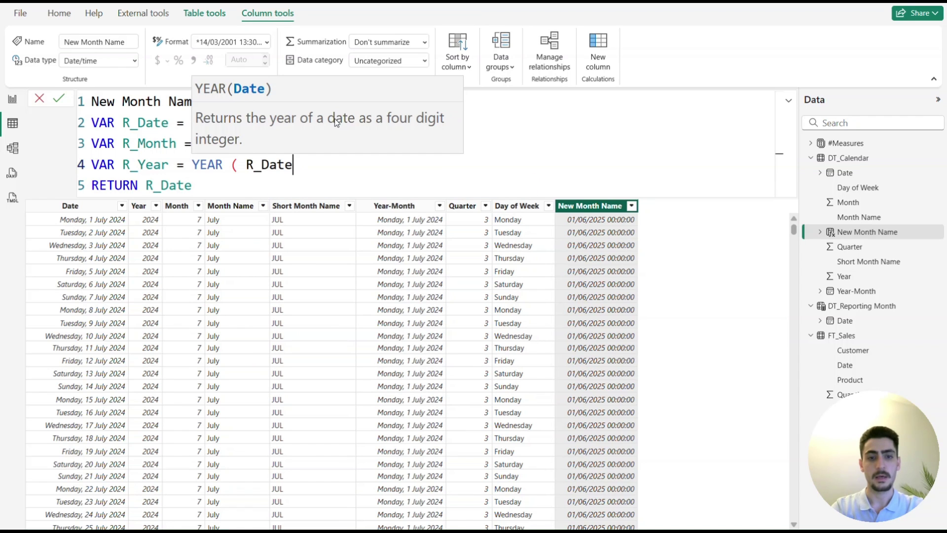
pyautogui.write(')')
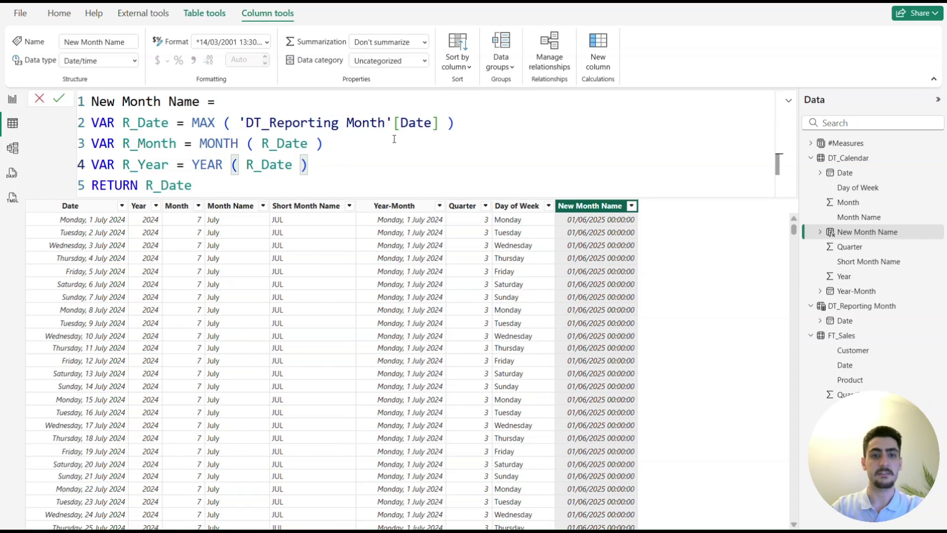
# - Annotate the variable lines with comments: //01.06.2025 for R_Date, //6 for R_Month and //2025 for R_Year
pyautogui.click(477, 123)
pyautogui.write('//')
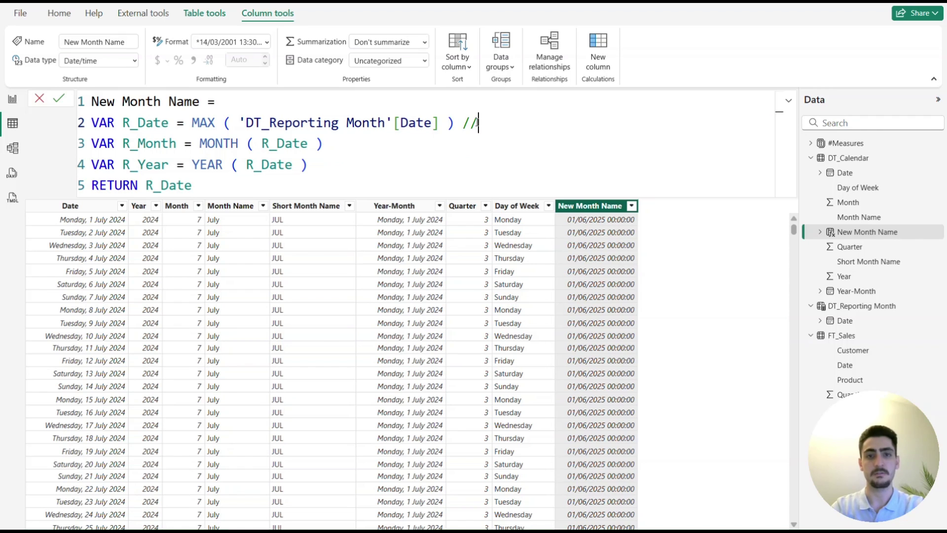
pyautogui.write('01')
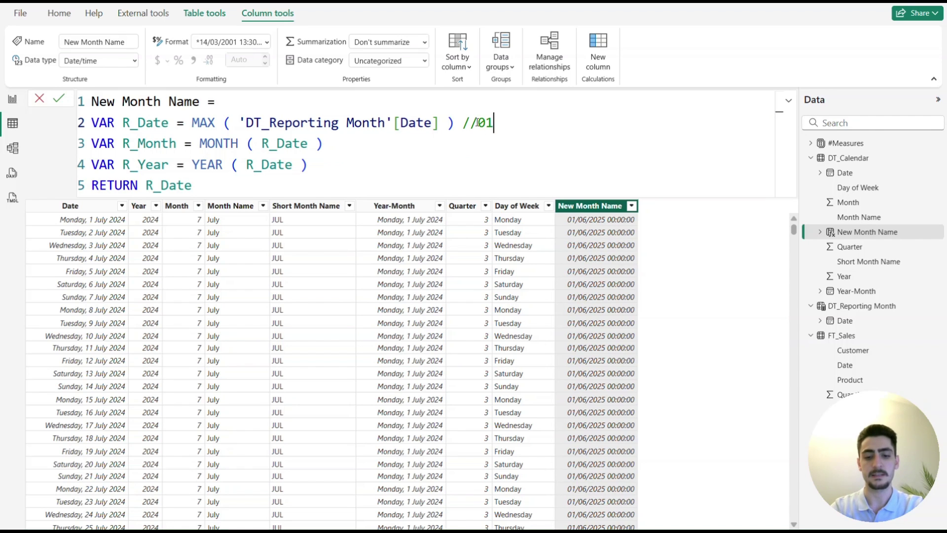
pyautogui.write('.06.2025')
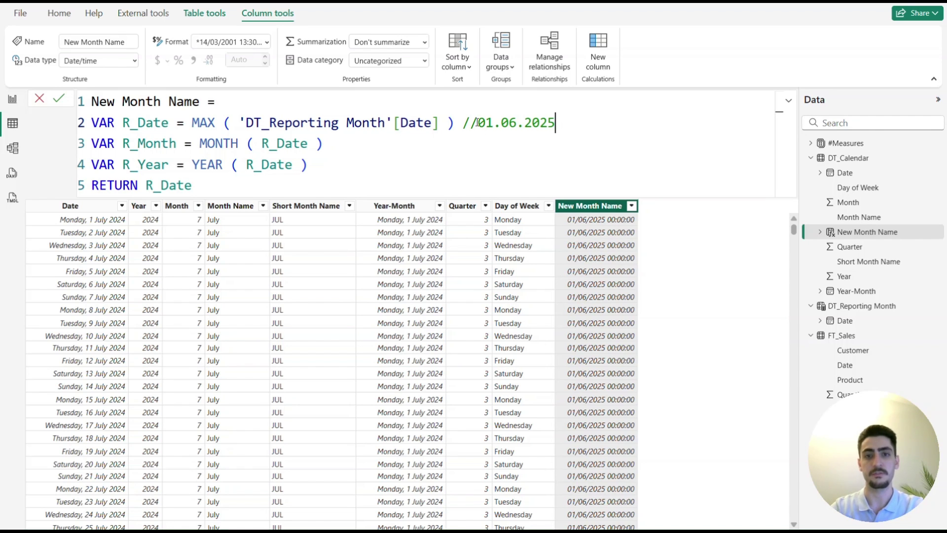
pyautogui.click(392, 148)
pyautogui.write('//6')
pyautogui.click(354, 171)
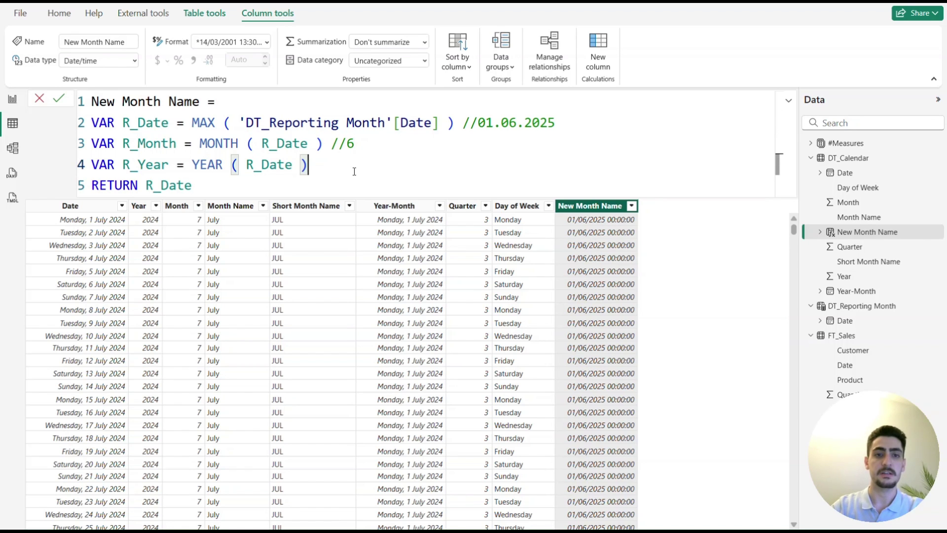
pyautogui.write('//2025')
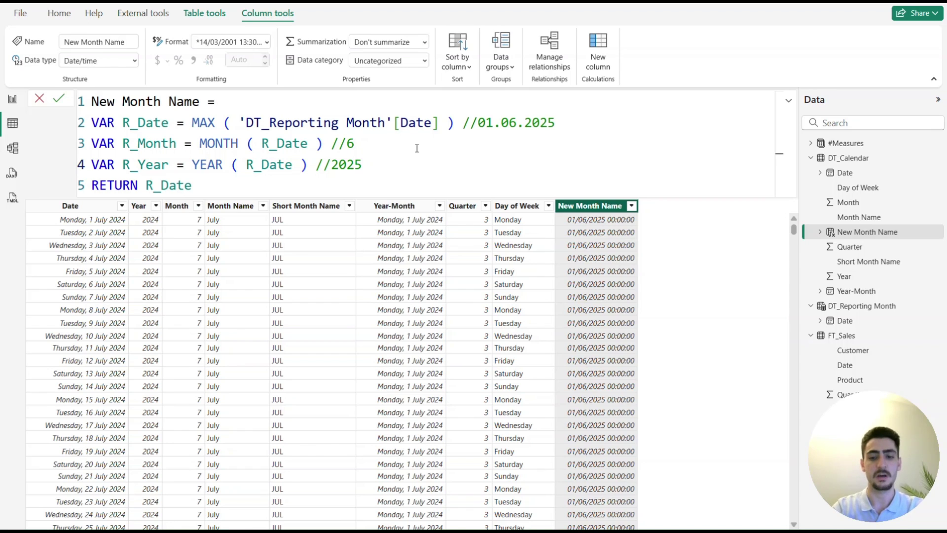
# - Add a variable named Result below R_Year and open an indented IF function in it
pyautogui.press('Return')
pyautogui.write('VAR Result =')
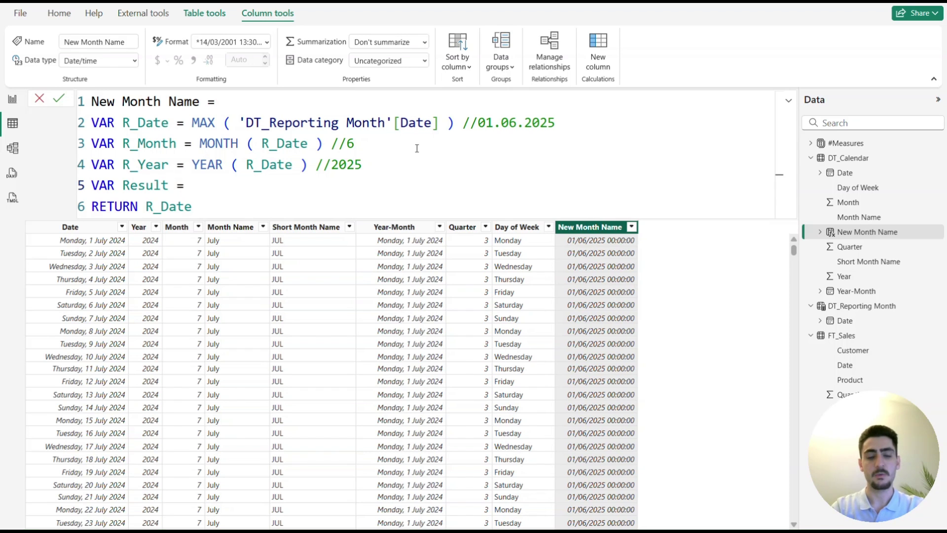
pyautogui.hotkey('shift', 'Return')
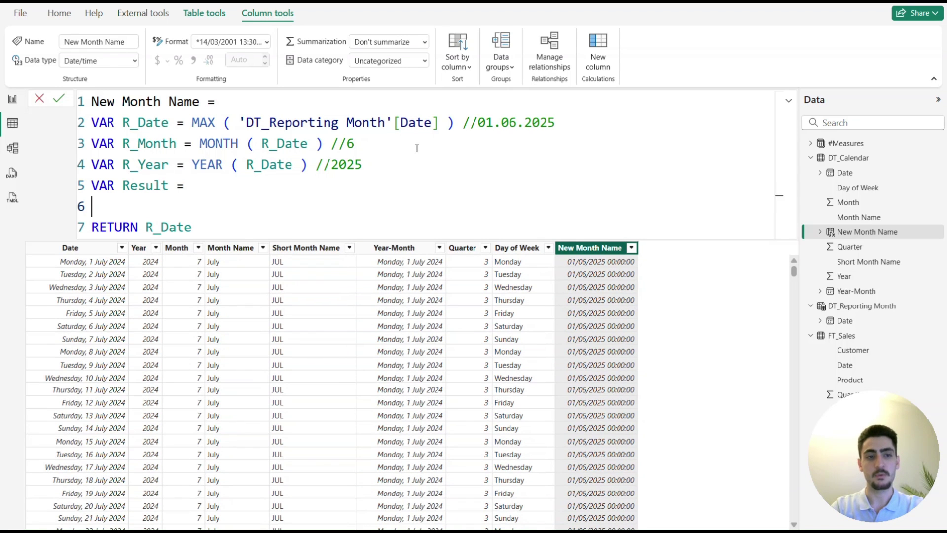
pyautogui.press('Tab')
pyautogui.write('if')
pyautogui.press('Tab')
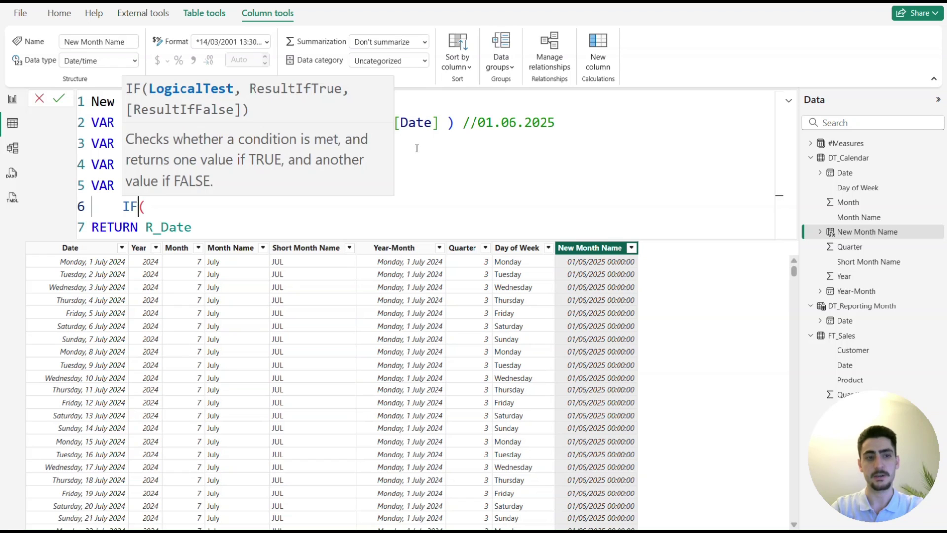
pyautogui.press('Left')
pyautogui.press('Right')
pyautogui.hotkey('shift', 'Return')
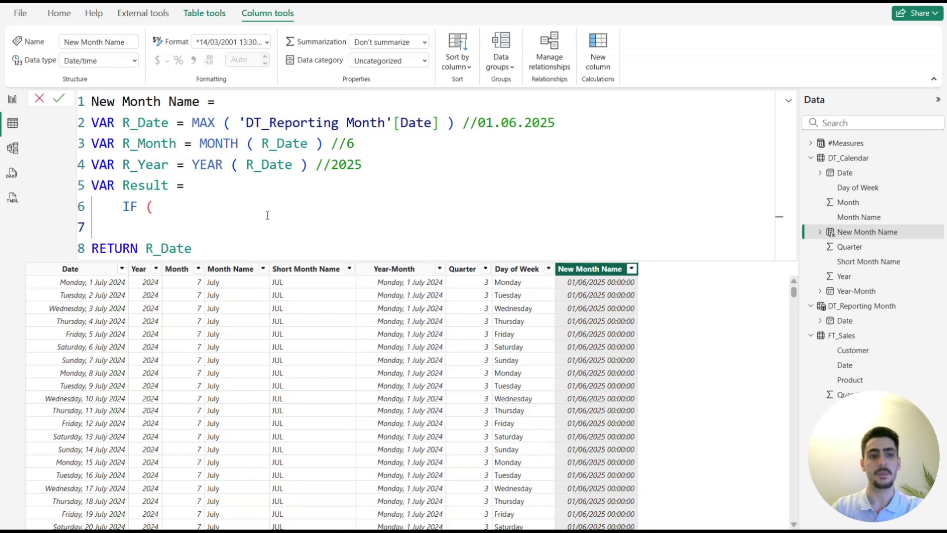
# - Enter DT_Calendar[Year] = R_Year && as the first condition inside the IF function
pyautogui.write('year')
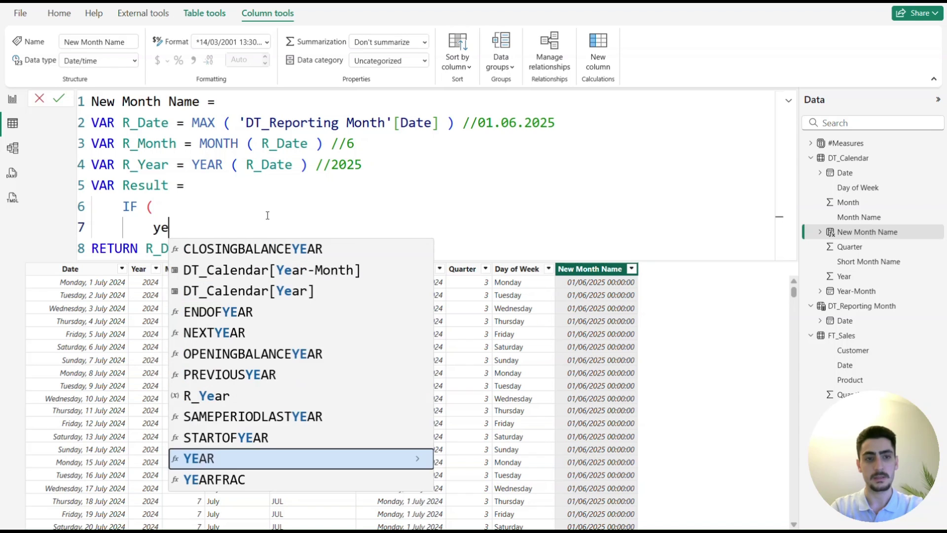
pyautogui.click(311, 291)
pyautogui.write('= ')
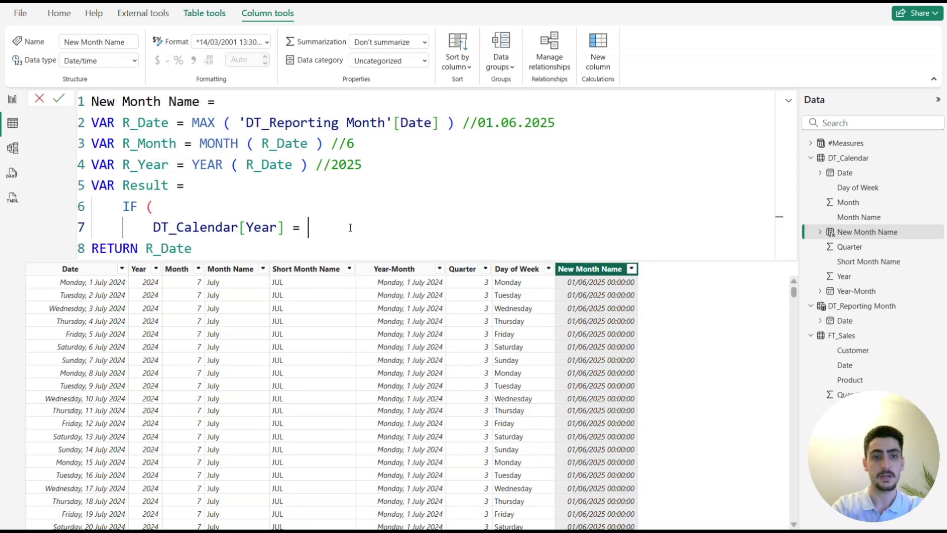
pyautogui.write('r_y')
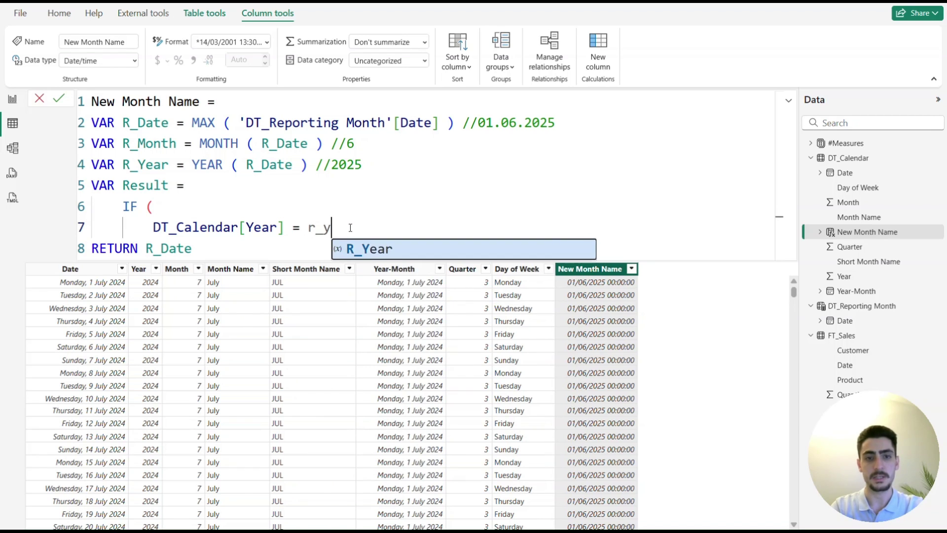
pyautogui.press('Tab')
pyautogui.write('&&')
pyautogui.press('Return')
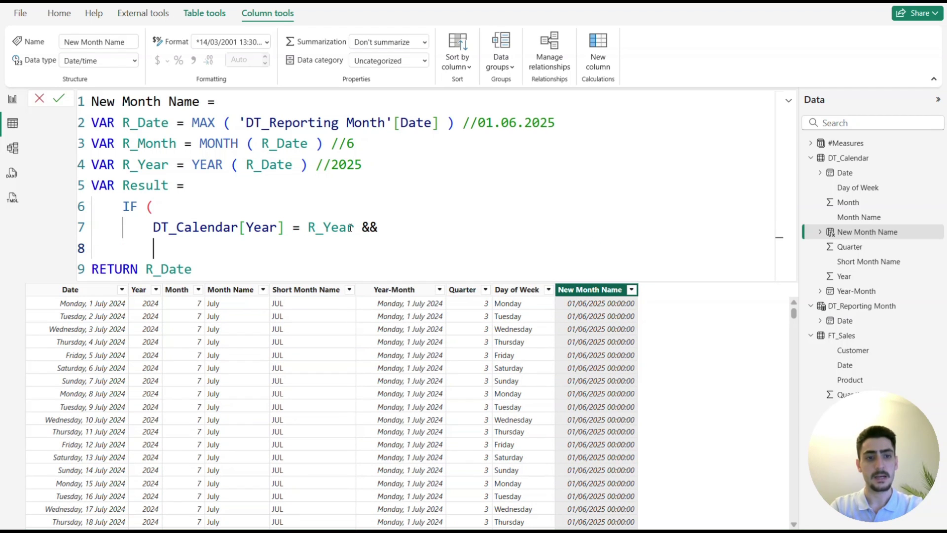
# - Add the second IF condition DT_Calendar[Month] = R_Month on the line below the year condition
pyautogui.write('month')
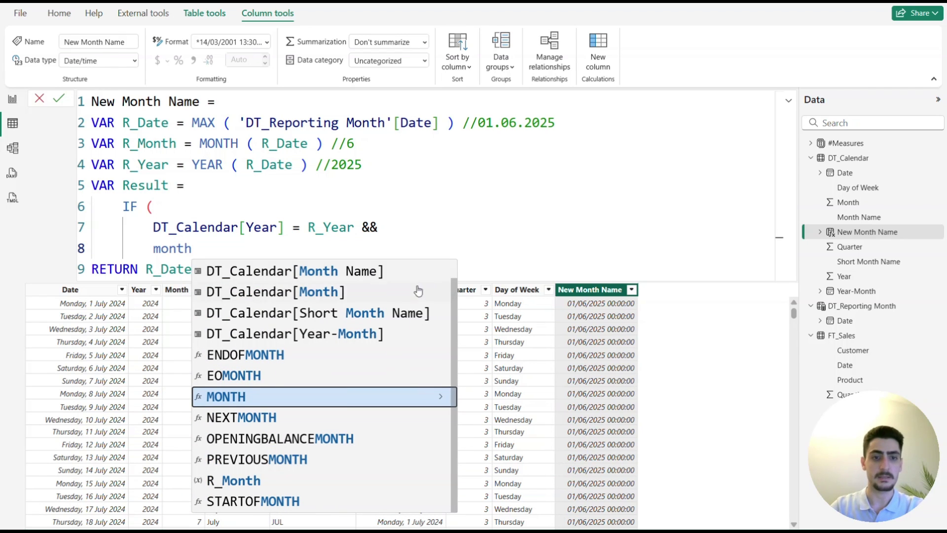
pyautogui.click(318, 295)
pyautogui.write('= r_m')
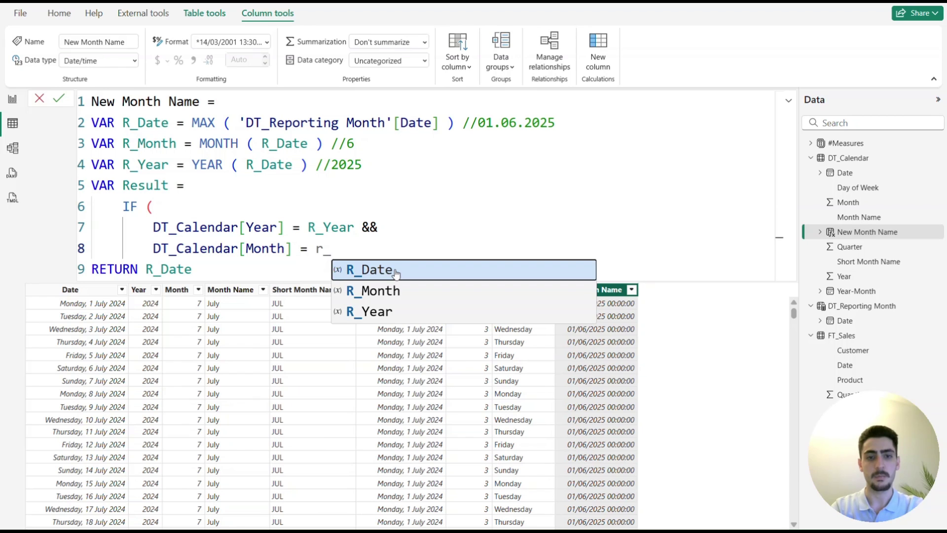
pyautogui.press('Tab')
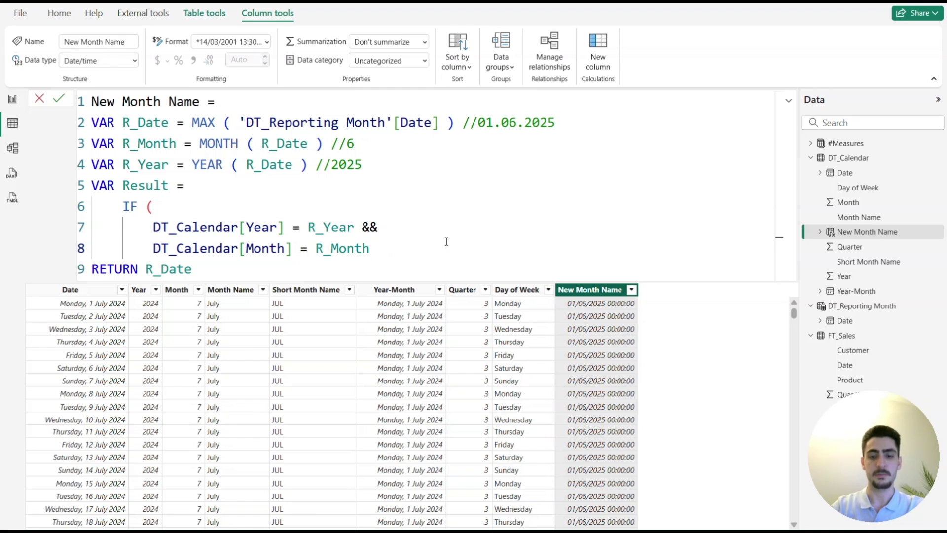
# - Give the IF "Reporting Month" as its true result and DT_Calendar[Month Name] as its false result, and close the function
pyautogui.write(',')
pyautogui.press('Return')
pyautogui.write('"Reporting ')
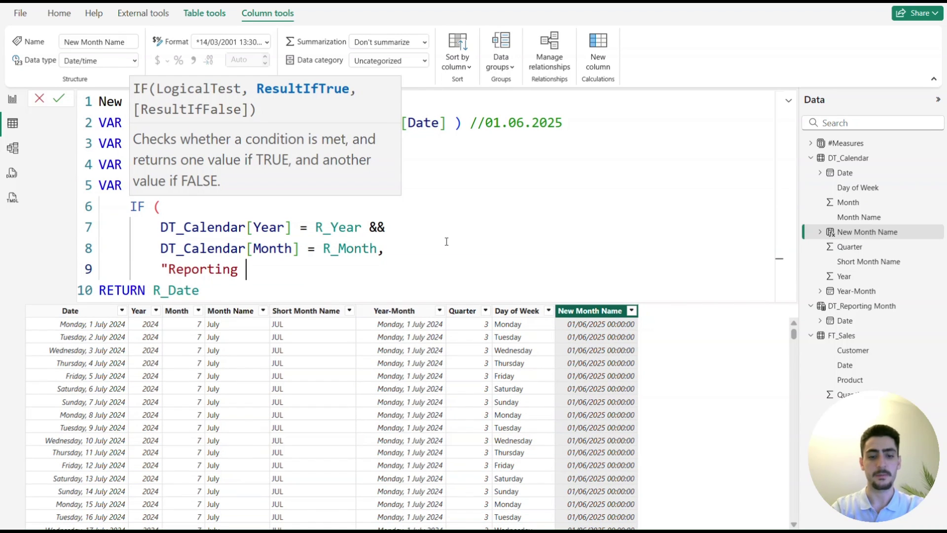
pyautogui.write('Month",')
pyautogui.press('Return')
pyautogui.write('month na')
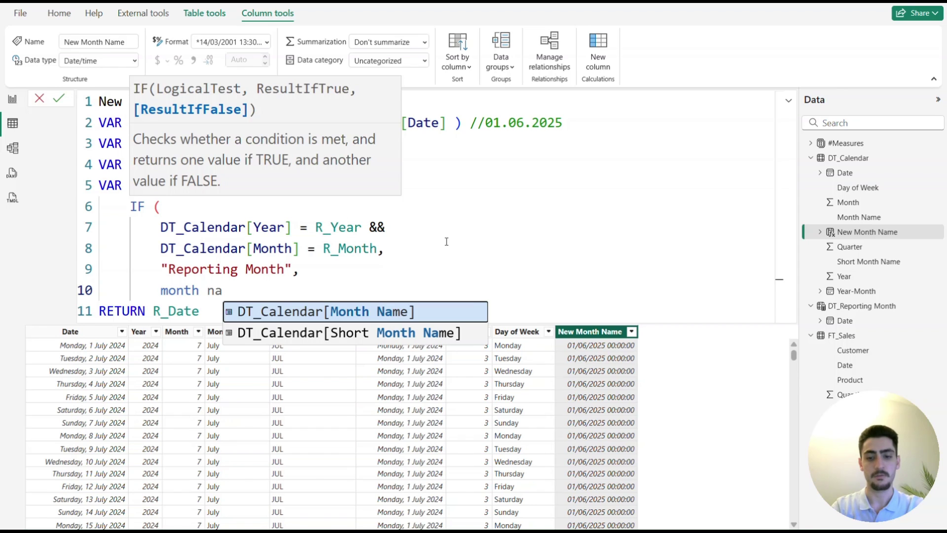
pyautogui.press('Tab')
pyautogui.press('Return')
pyautogui.write(')')
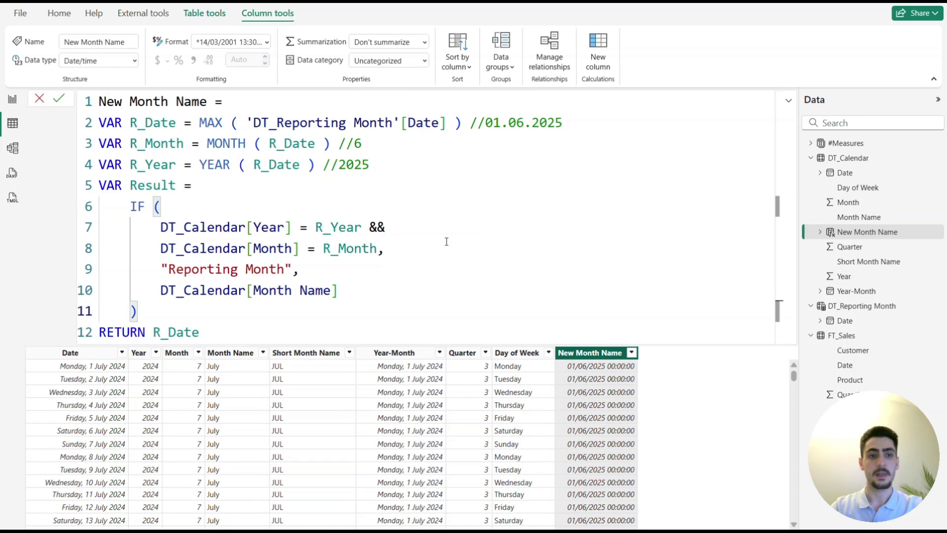
# - Make the formula return Result instead of R_Date and commit the New Month Name column
pyautogui.doubleClick(156, 185)
pyautogui.hotkey('ctrl', 'c')
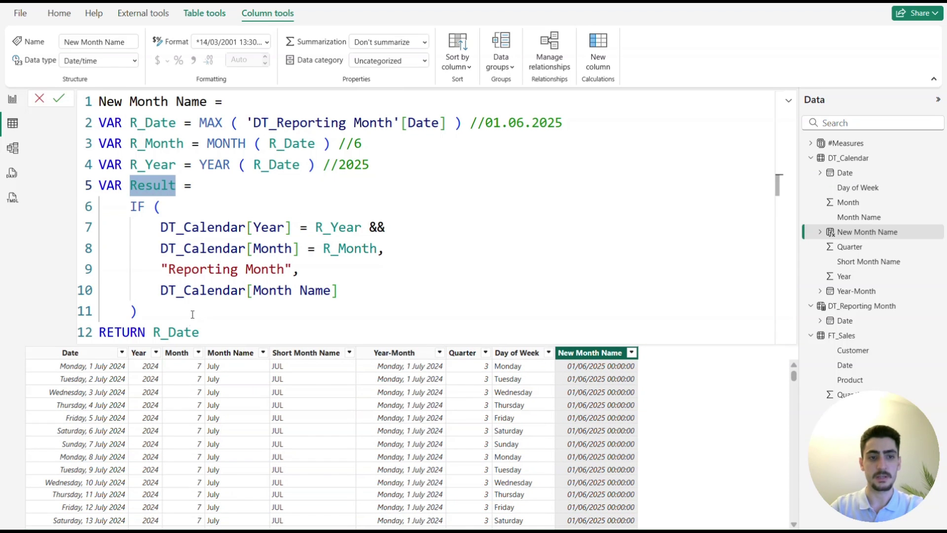
pyautogui.doubleClick(186, 332)
pyautogui.hotkey('ctrl', 'v')
pyautogui.press('Return')
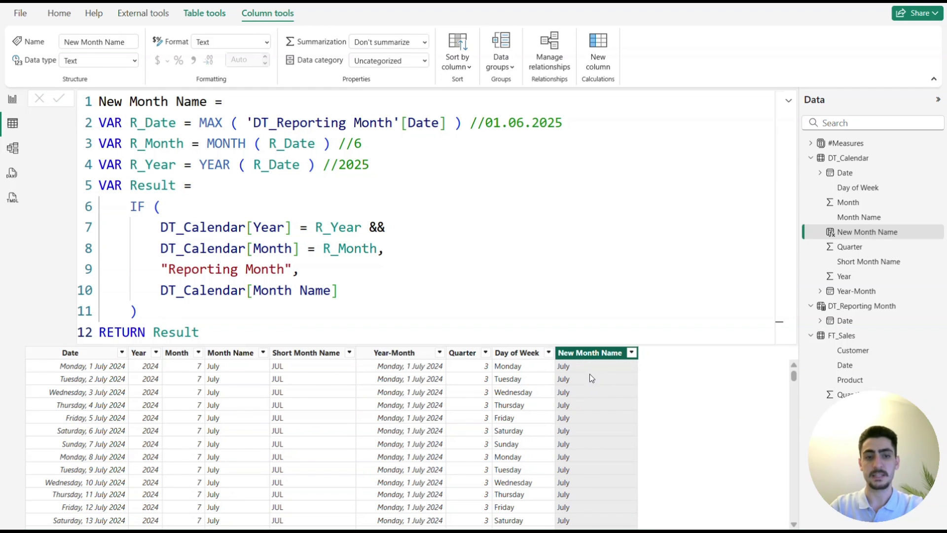
# - Filter the calendar table's Year column to 2025 and check the New Month Name values against the dates
pyautogui.scroll(-2, 288, 400)
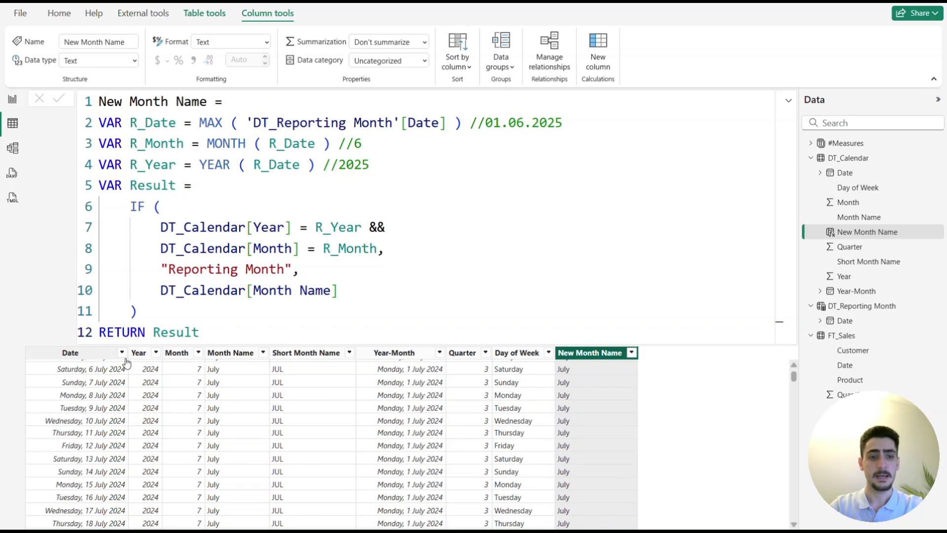
pyautogui.click(155, 352)
pyautogui.click(211, 222)
pyautogui.click(196, 242)
pyautogui.click(272, 261)
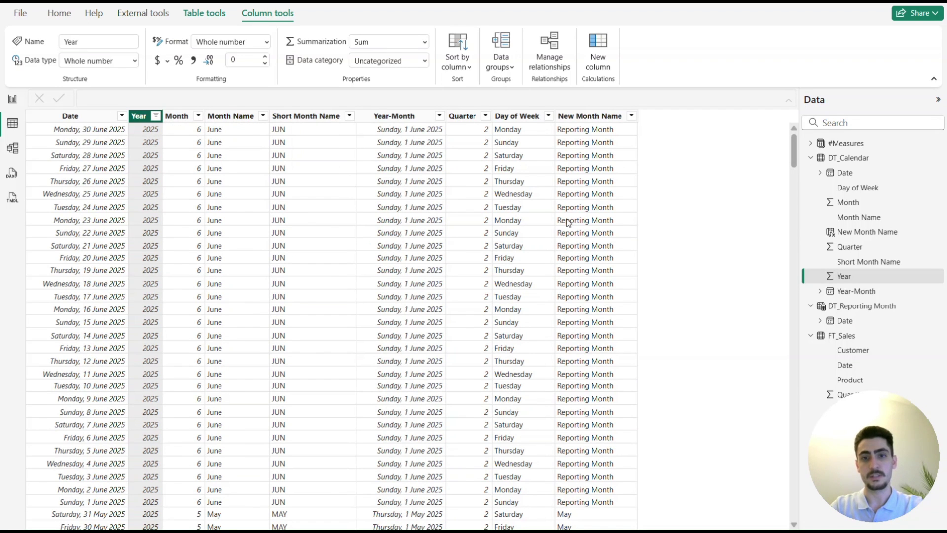
pyautogui.scroll(-5, 568, 222)
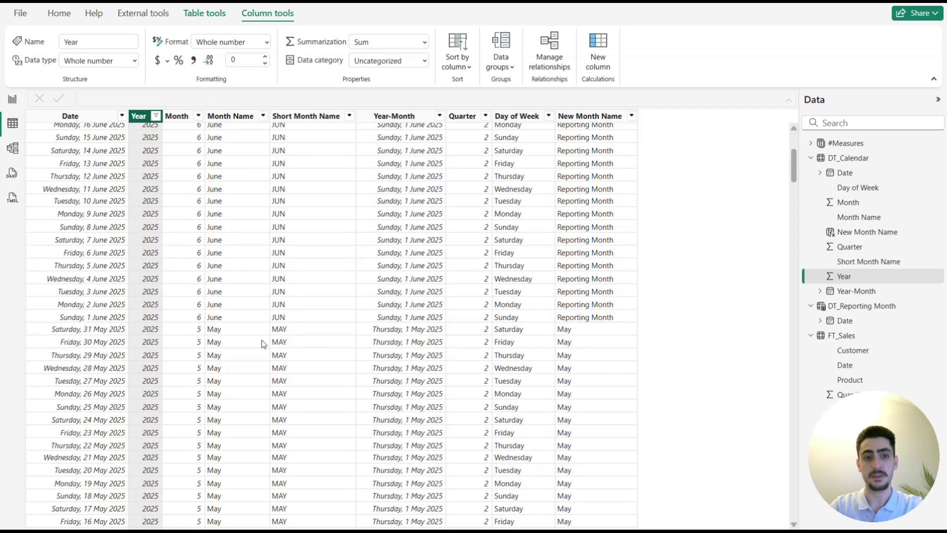
pyautogui.scroll(-6, 247, 303)
pyautogui.scroll(-4, 564, 271)
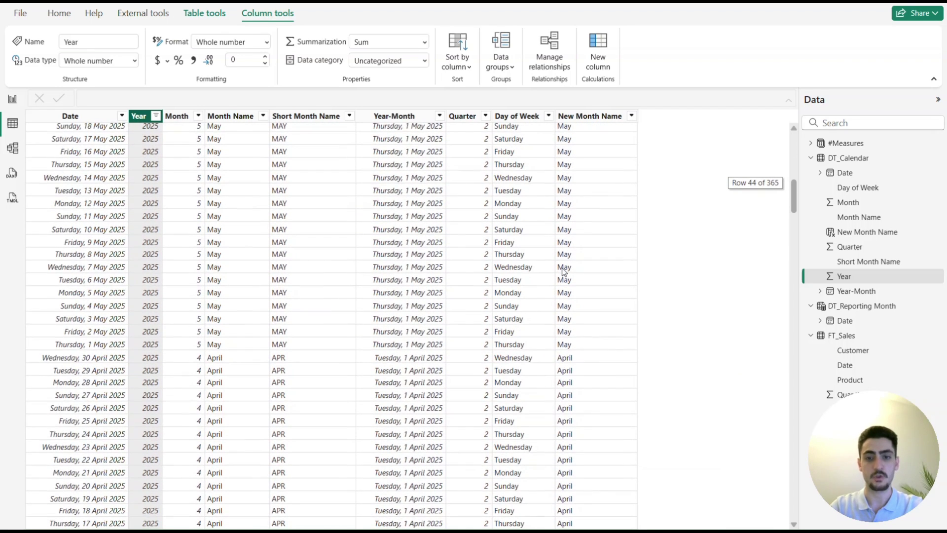
pyautogui.scroll(-5, 574, 346)
pyautogui.scroll(13, 578, 370)
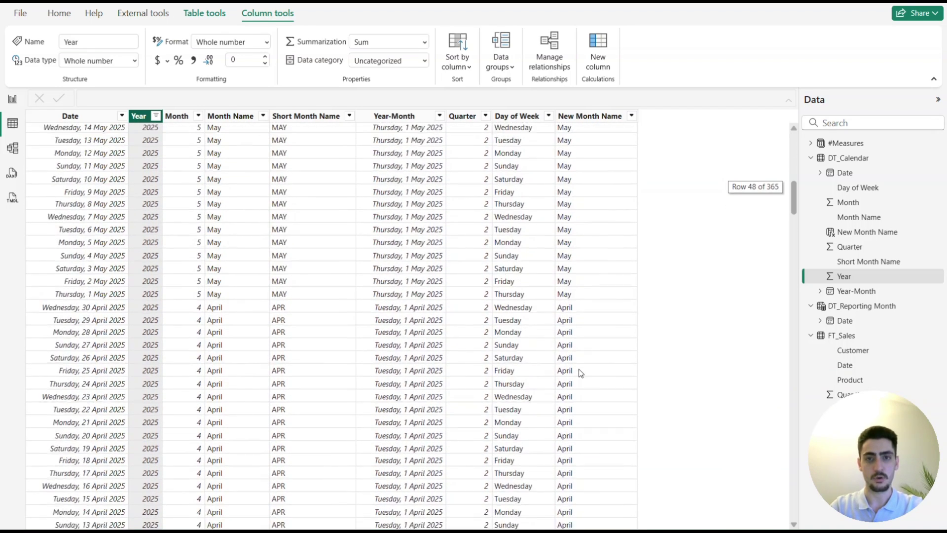
# - Return to the Sales Report page and remove the Month field from the Date slicer
pyautogui.click(12, 99)
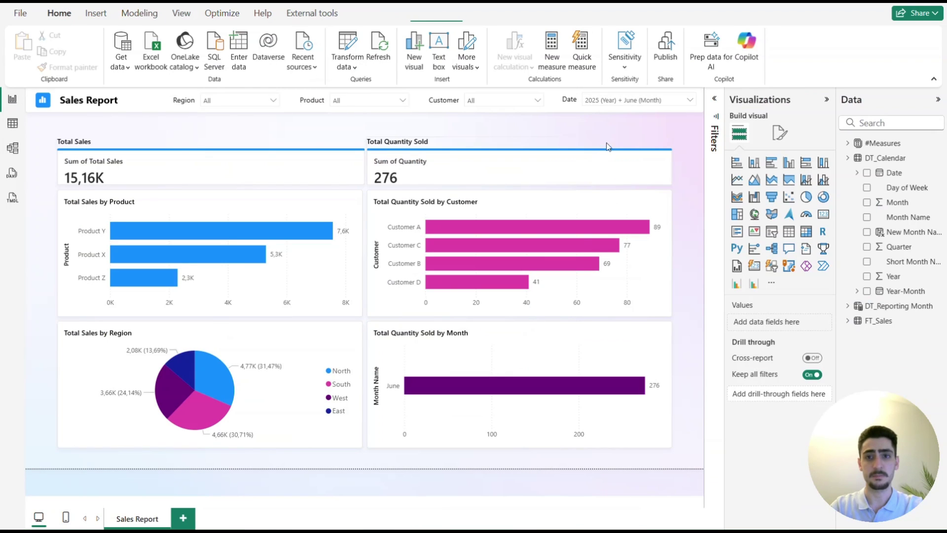
pyautogui.click(595, 99)
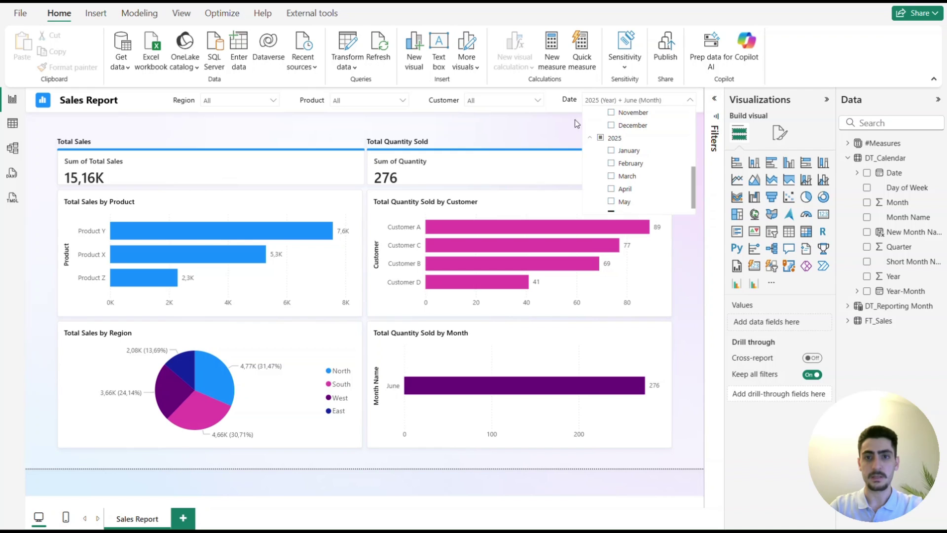
pyautogui.click(593, 109)
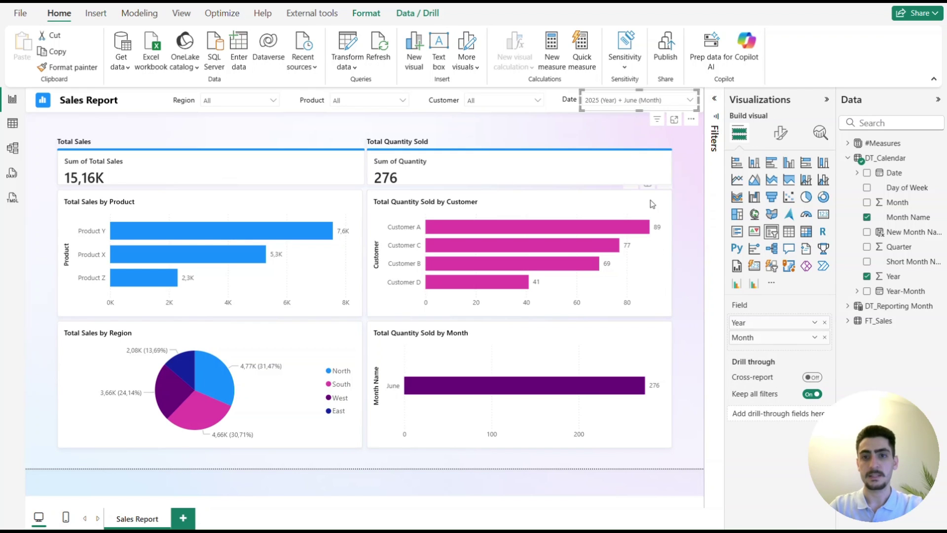
pyautogui.scroll(1, 624, 133)
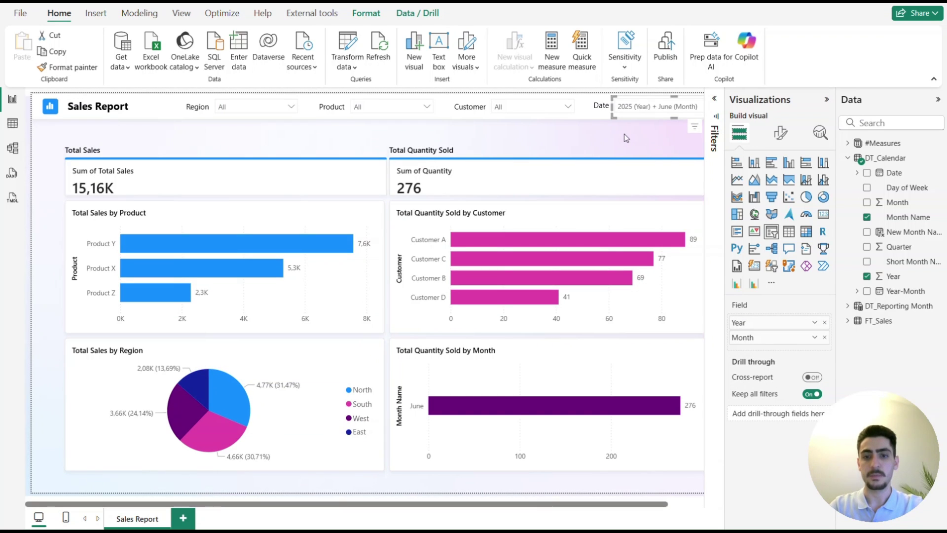
pyautogui.scroll(1, 623, 142)
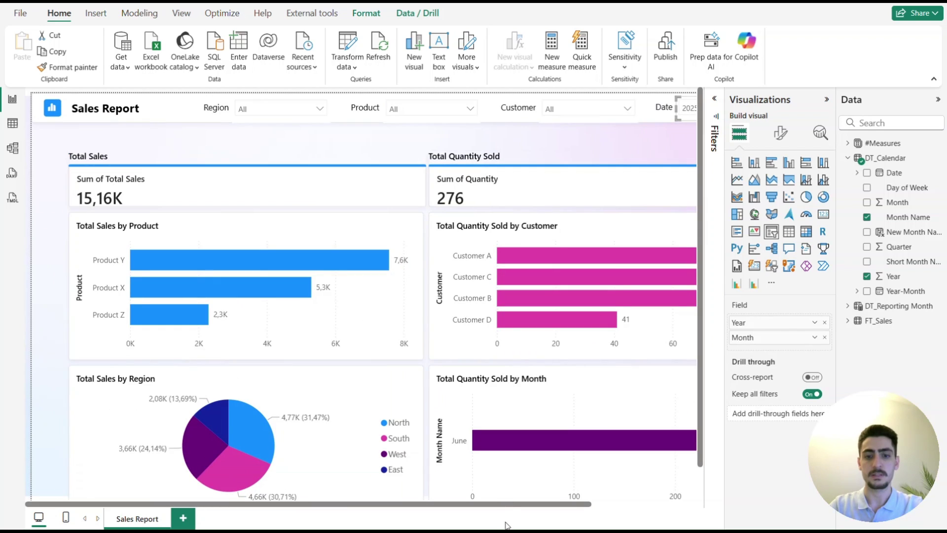
pyautogui.moveTo(509, 509); pyautogui.dragTo(630, 507)
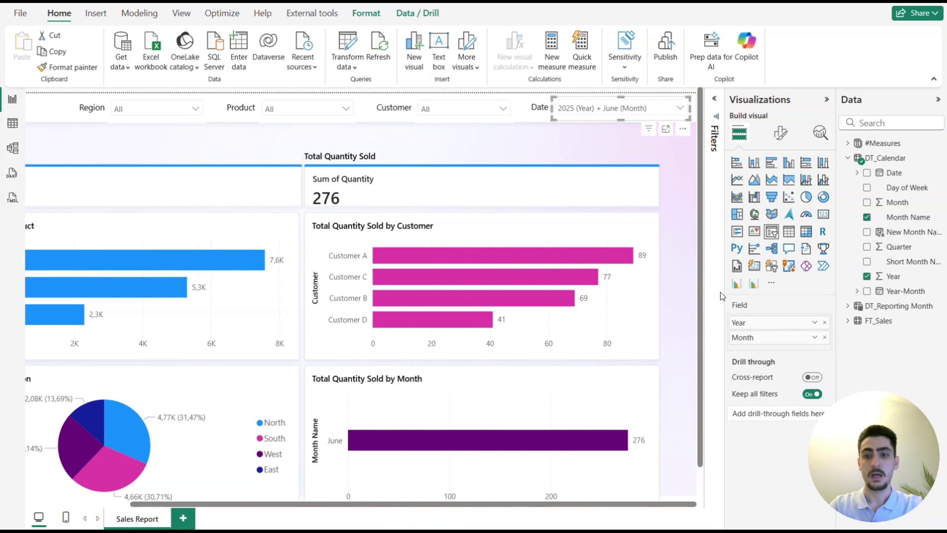
pyautogui.click(825, 338)
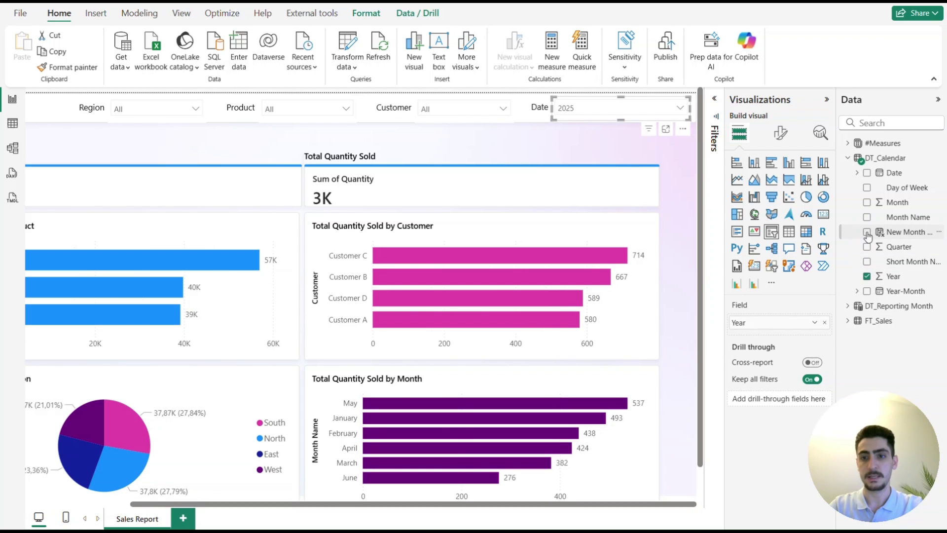
# - Add New Month Name to the Date slicer below Year and rename it Month in the slicer
pyautogui.click(867, 233)
pyautogui.doubleClick(791, 341)
pyautogui.write('M')
pyautogui.press('Return')
# - Clear the 2025 selection in the Date slicer and review the order of the months under 2025
pyautogui.click(596, 112)
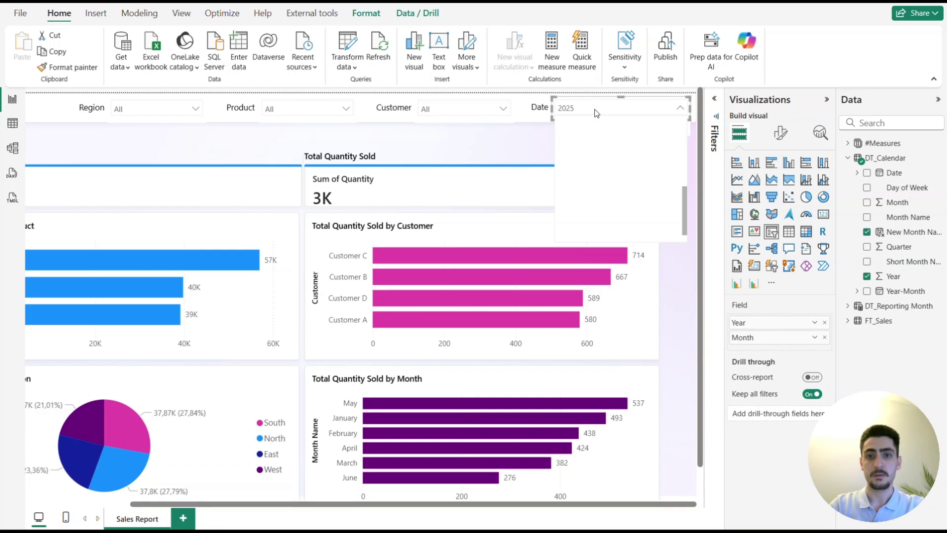
pyautogui.click(576, 153)
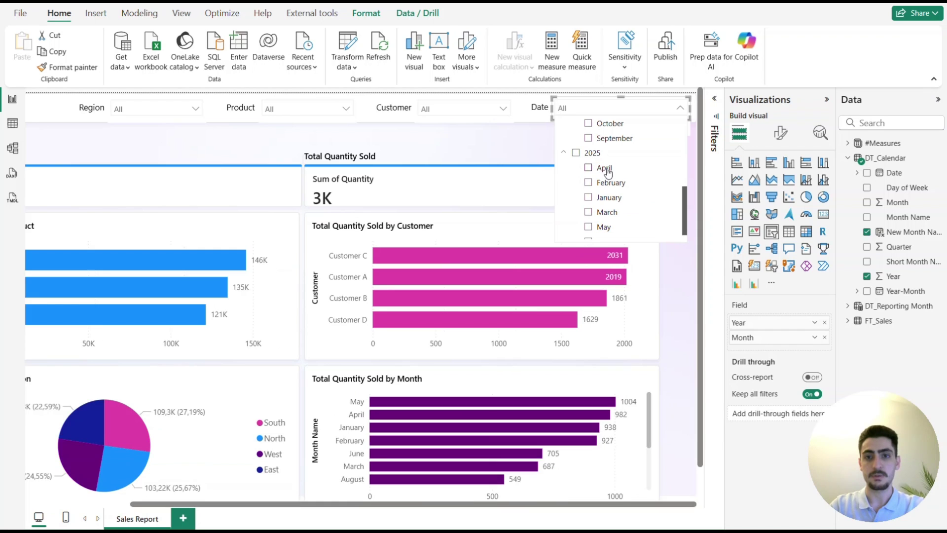
pyautogui.scroll(-1, 620, 197)
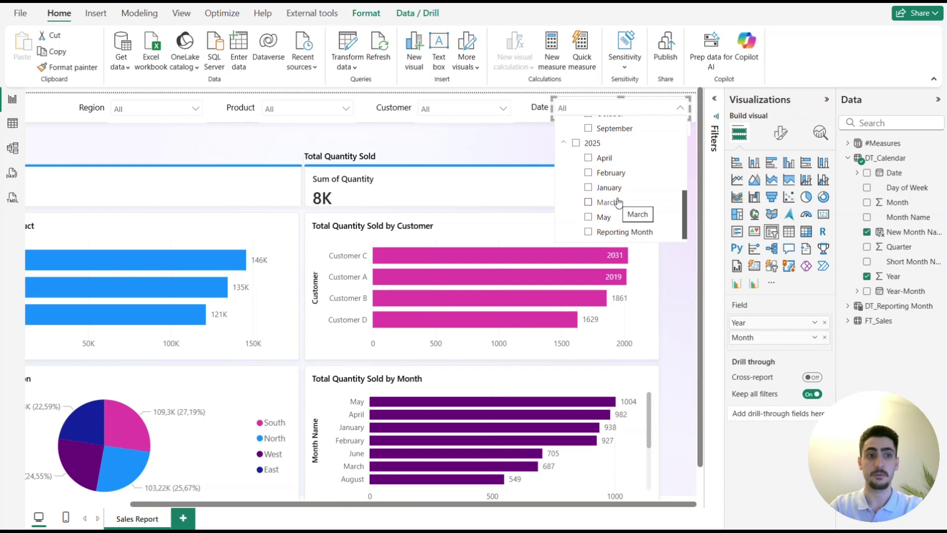
# - In the DT_Calendar table view, sort the New Month Name column by the Month column
pyautogui.click(19, 127)
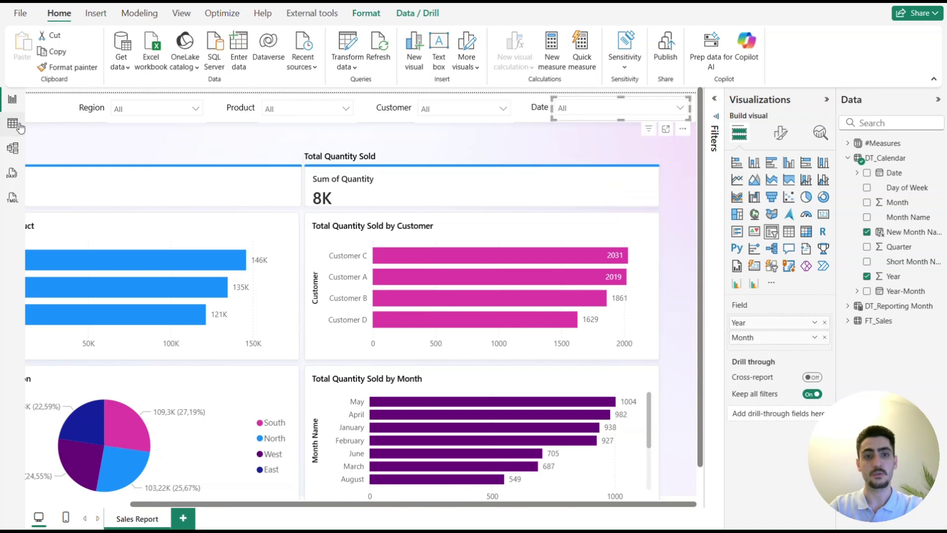
pyautogui.click(19, 127)
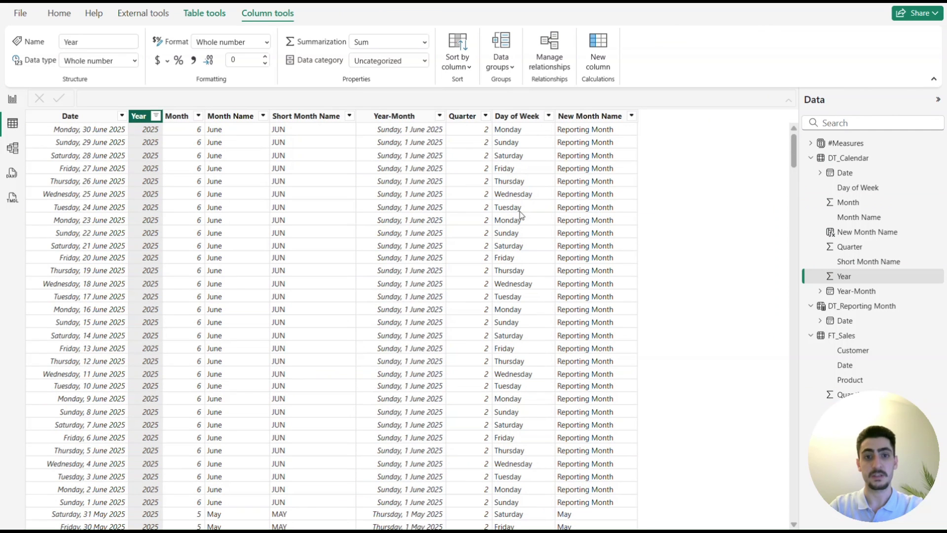
pyautogui.click(583, 117)
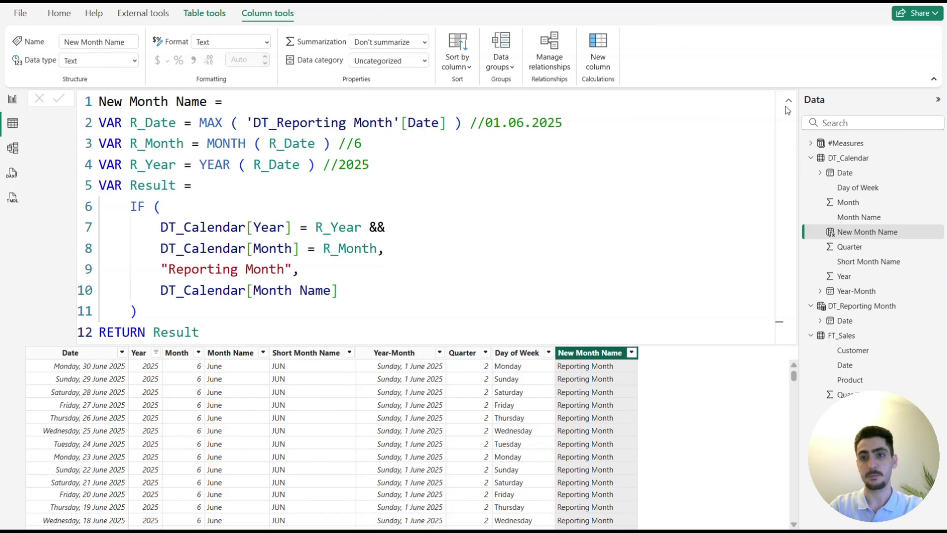
pyautogui.click(788, 101)
pyautogui.click(458, 66)
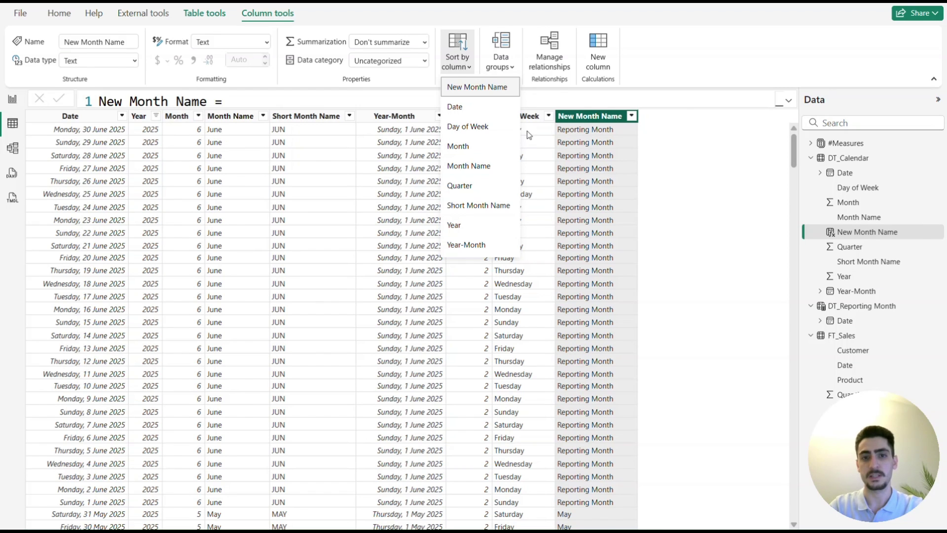
pyautogui.click(487, 150)
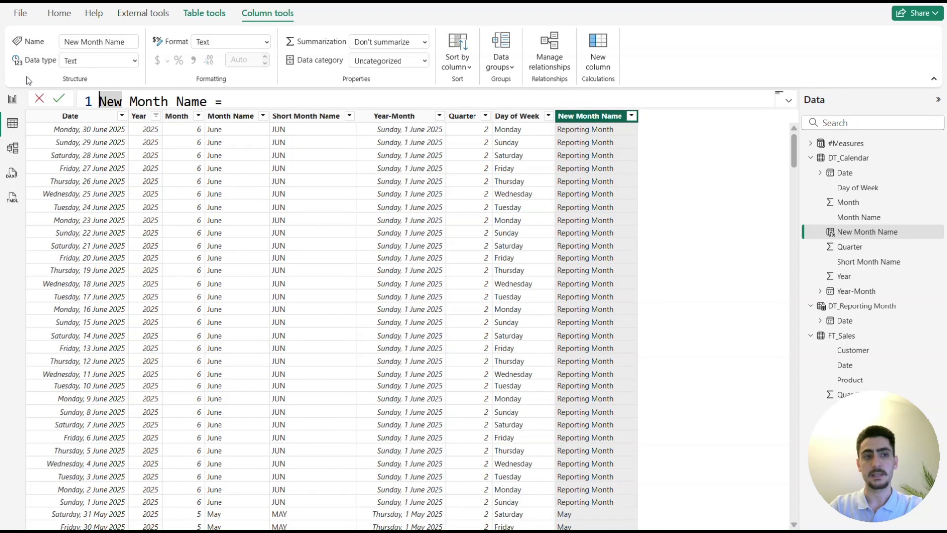
# - Back on the Sales Report page, select Reporting Month under 2025 in the Date slicer
pyautogui.click(12, 98)
pyautogui.click(583, 113)
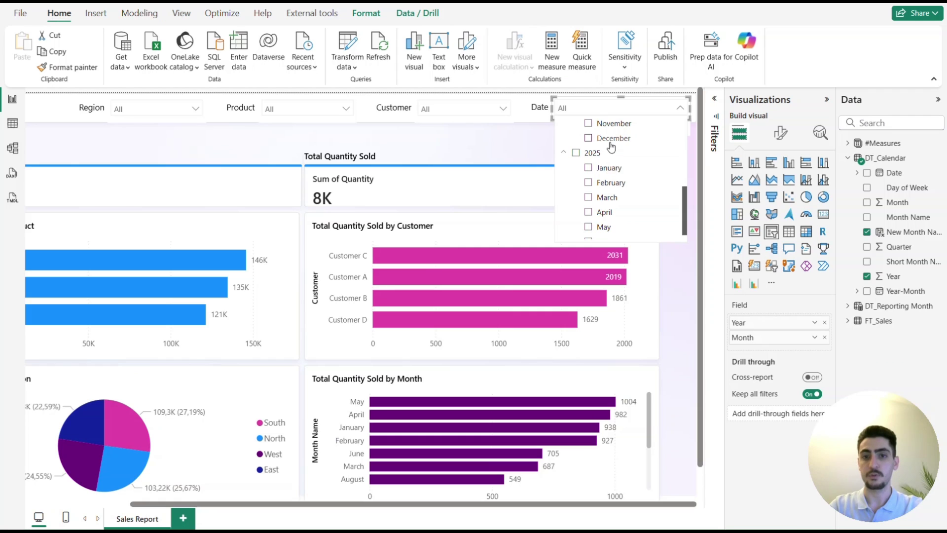
pyautogui.scroll(-1, 620, 188)
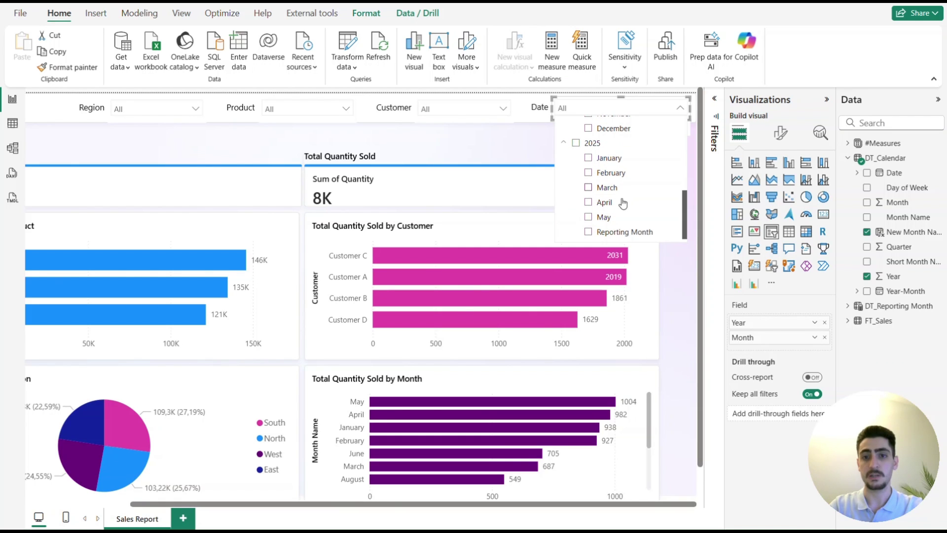
pyautogui.click(604, 233)
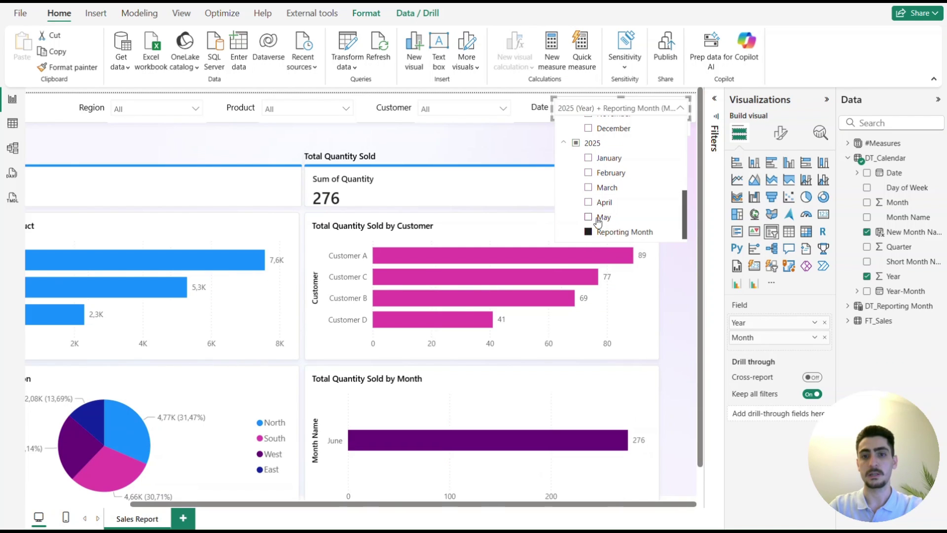
# - Close the Date slicer list, add a card showing Date from DT_Reporting Month, and rename its field Reporting Month
pyautogui.click(528, 148)
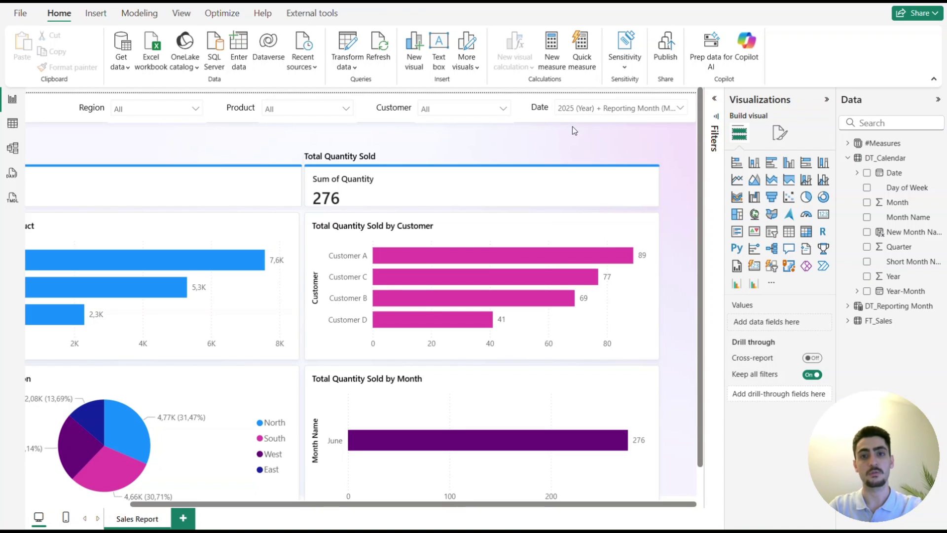
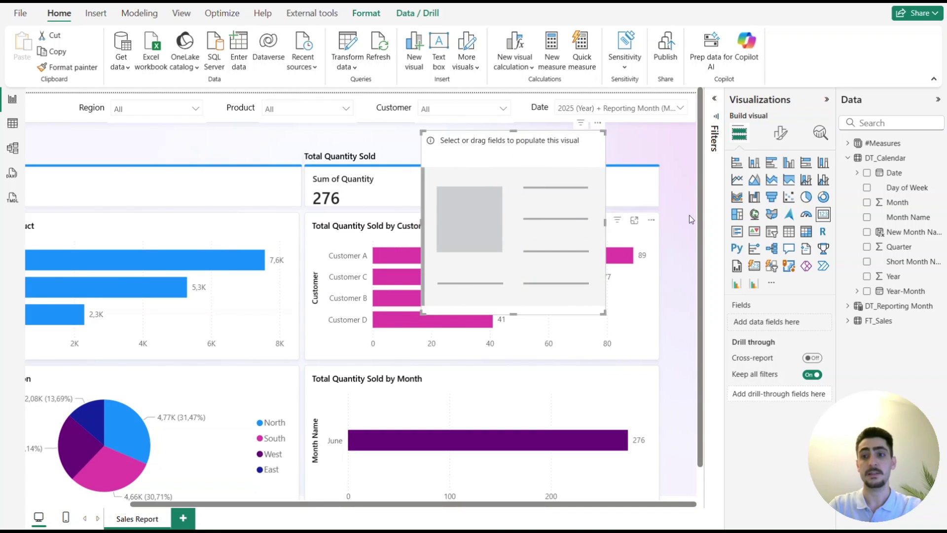
pyautogui.click(848, 306)
pyautogui.click(867, 321)
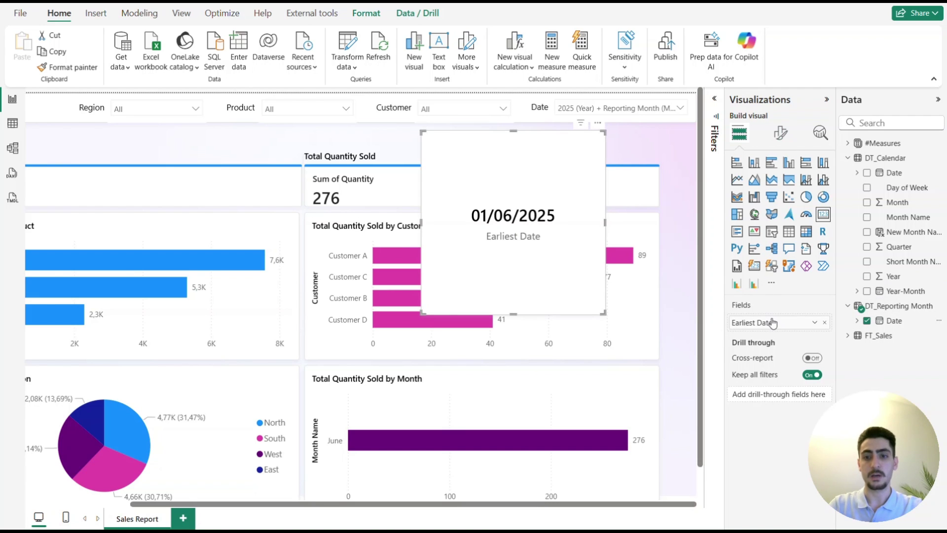
pyautogui.doubleClick(772, 322)
pyautogui.write('Reporting Month')
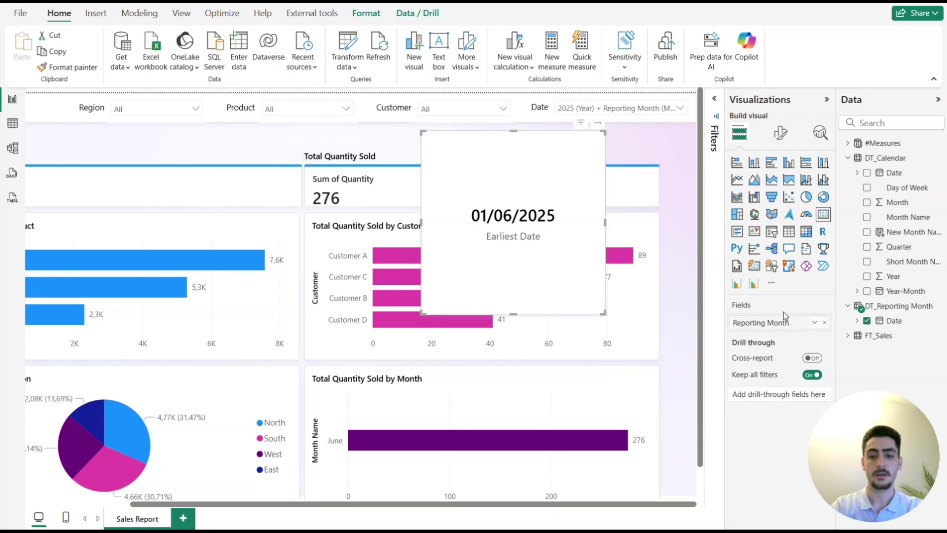
pyautogui.press('Return')
# - Set the card's callout value font size to 10 and its category label font size to 9
pyautogui.click(780, 133)
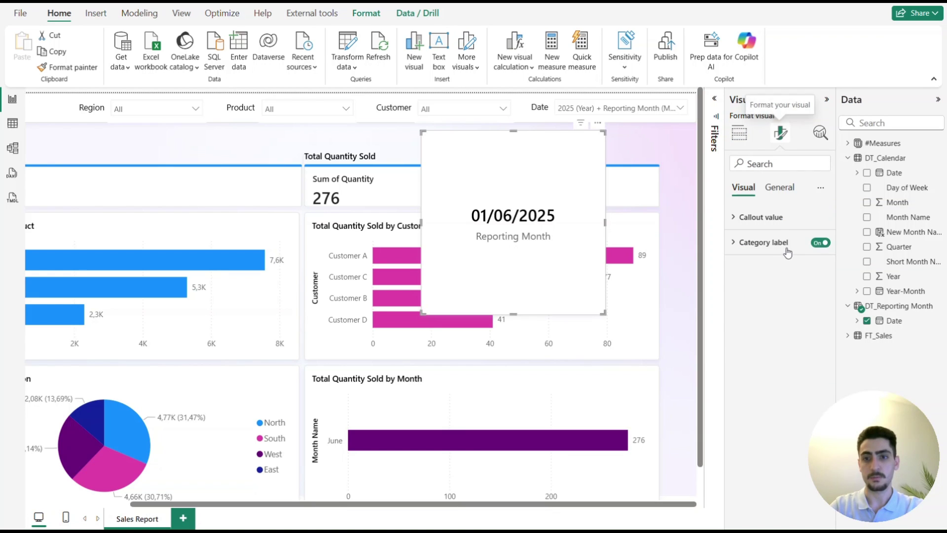
pyautogui.click(761, 217)
pyautogui.doubleClick(805, 259)
pyautogui.write('1')
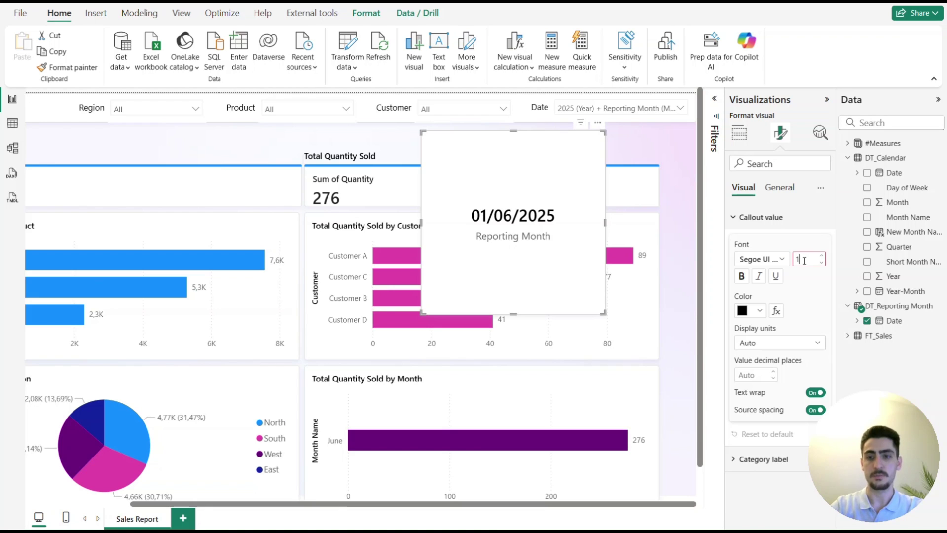
pyautogui.write('0')
pyautogui.click(779, 220)
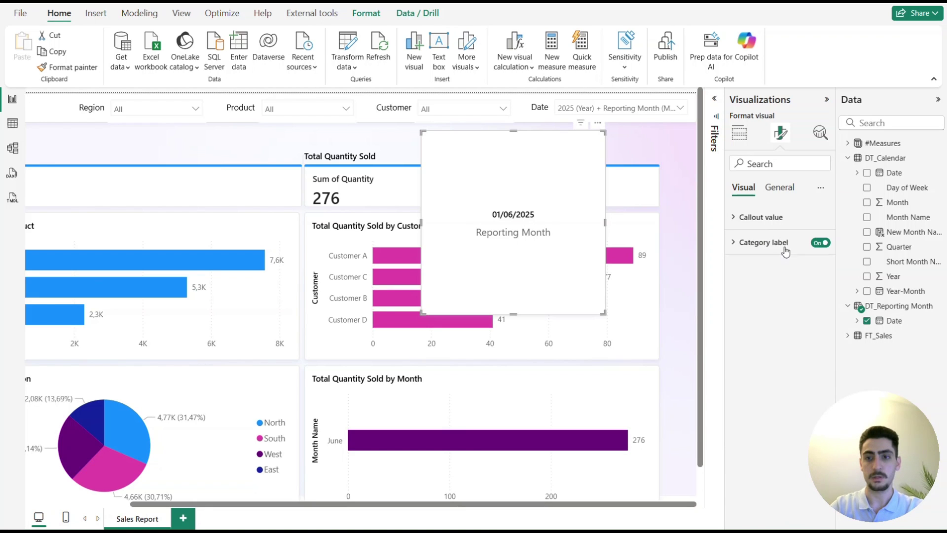
pyautogui.click(784, 248)
pyautogui.doubleClick(809, 283)
pyautogui.write('9')
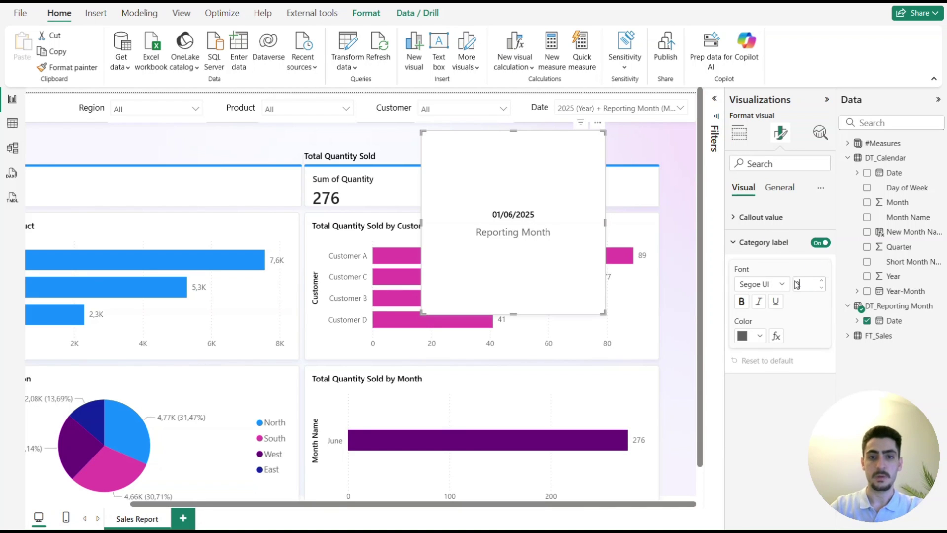
# - Shrink the Reporting Month card and place it directly below the Date slicer, adjusting its height slightly
pyautogui.moveTo(603, 312); pyautogui.dragTo(645, 154)
pyautogui.click(684, 198)
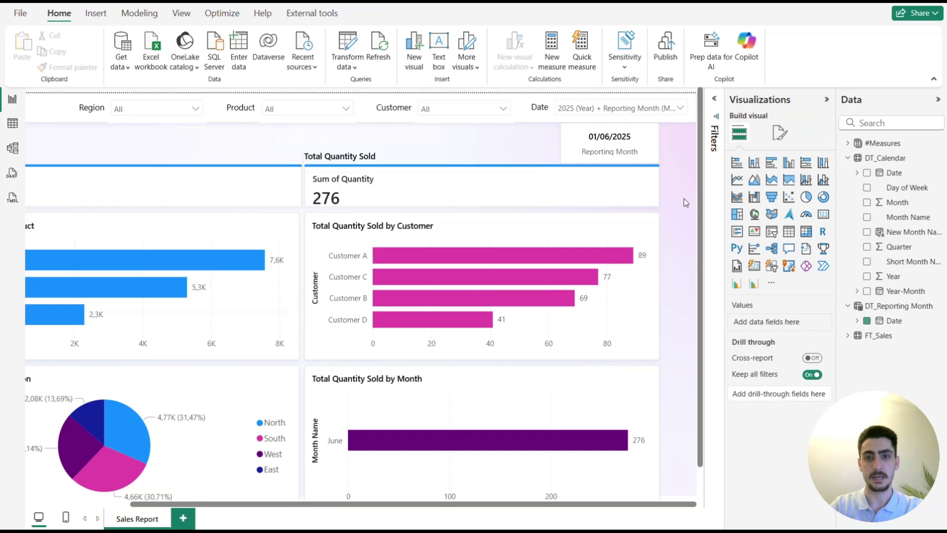
pyautogui.click(628, 143)
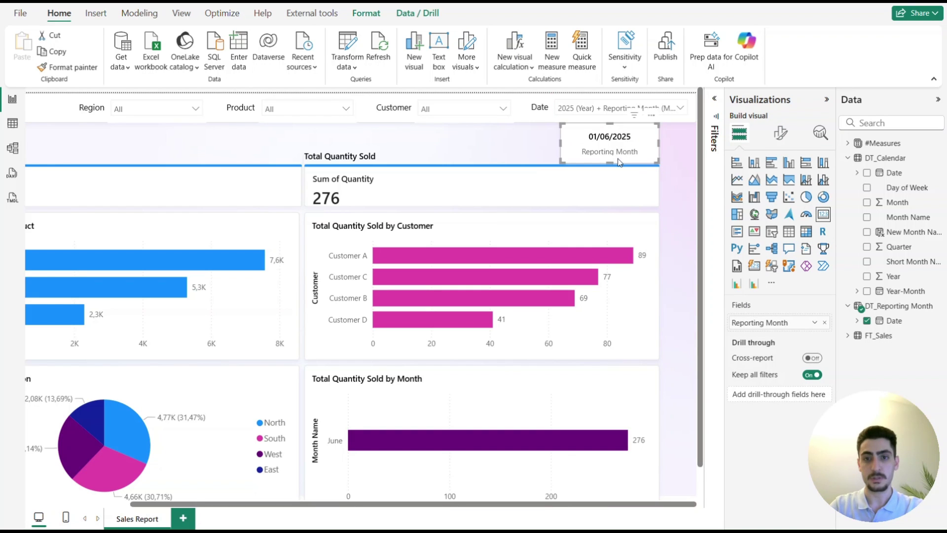
pyautogui.click(680, 197)
pyautogui.click(626, 150)
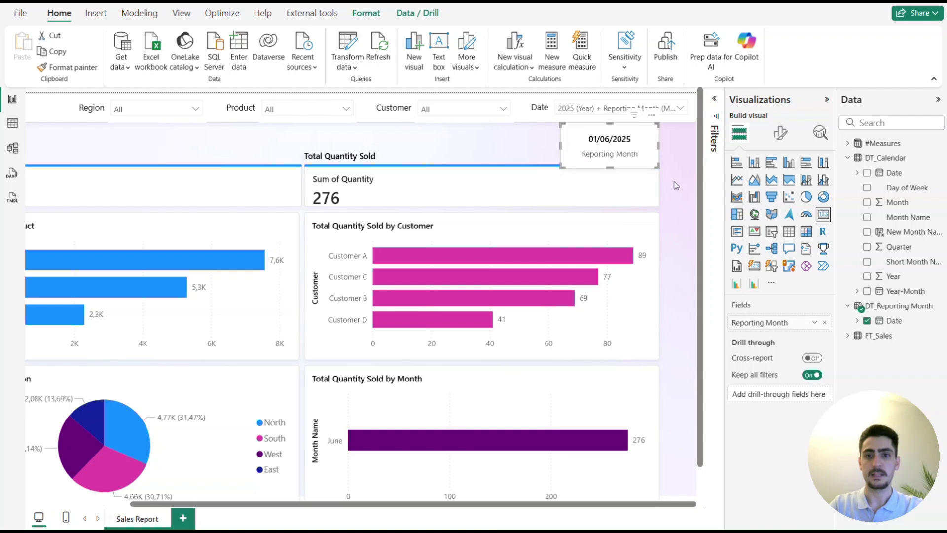
pyautogui.click(672, 180)
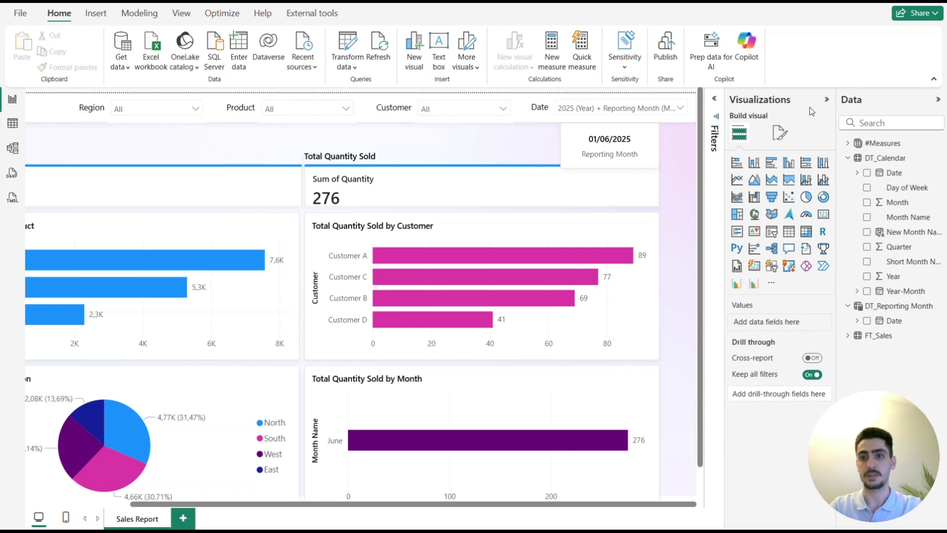
# - Collapse the Visualizations pane and review the Date slicer's month options and the whole Sales Report page
pyautogui.click(827, 99)
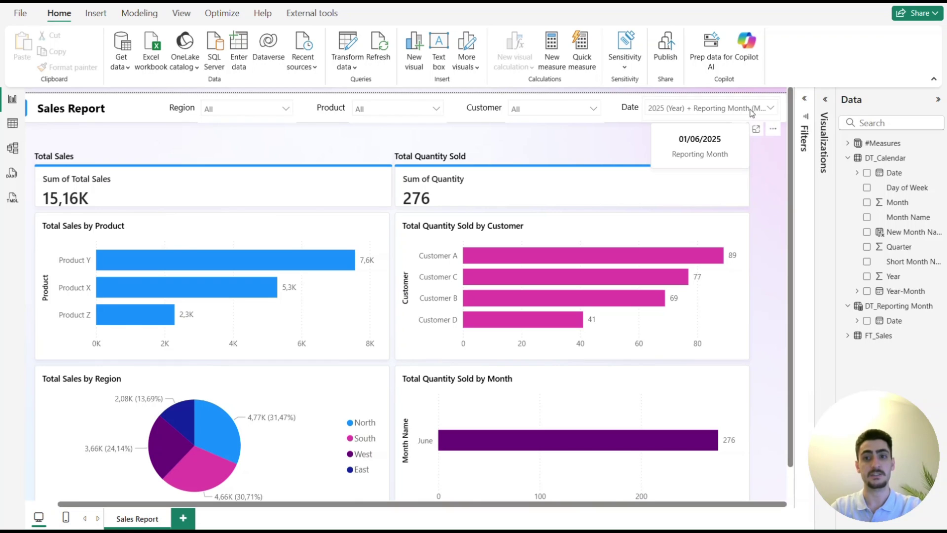
pyautogui.click(769, 108)
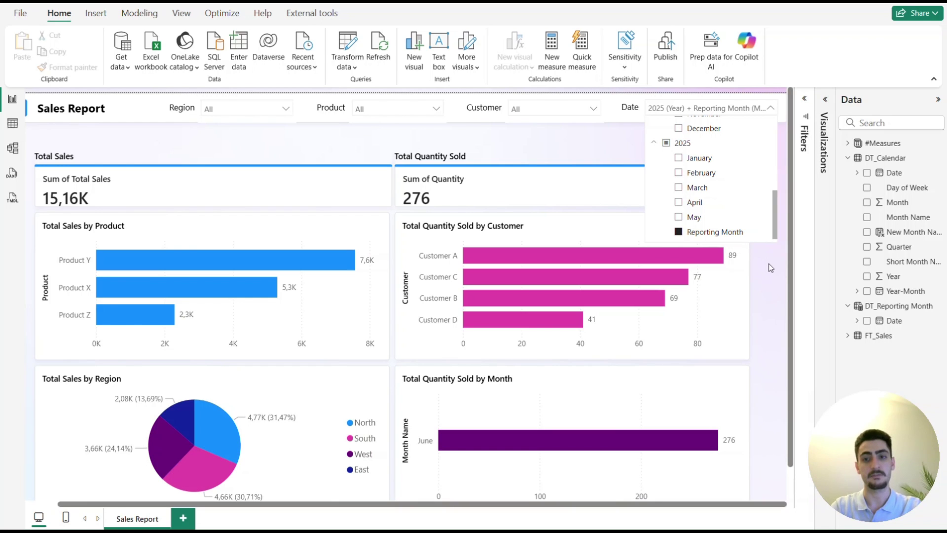
pyautogui.click(776, 276)
pyautogui.scroll(-1, 759, 235)
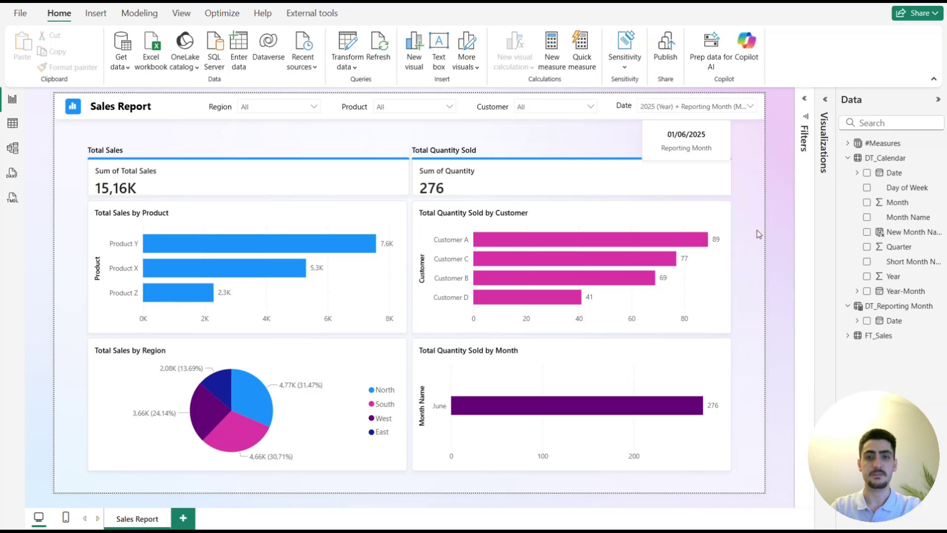